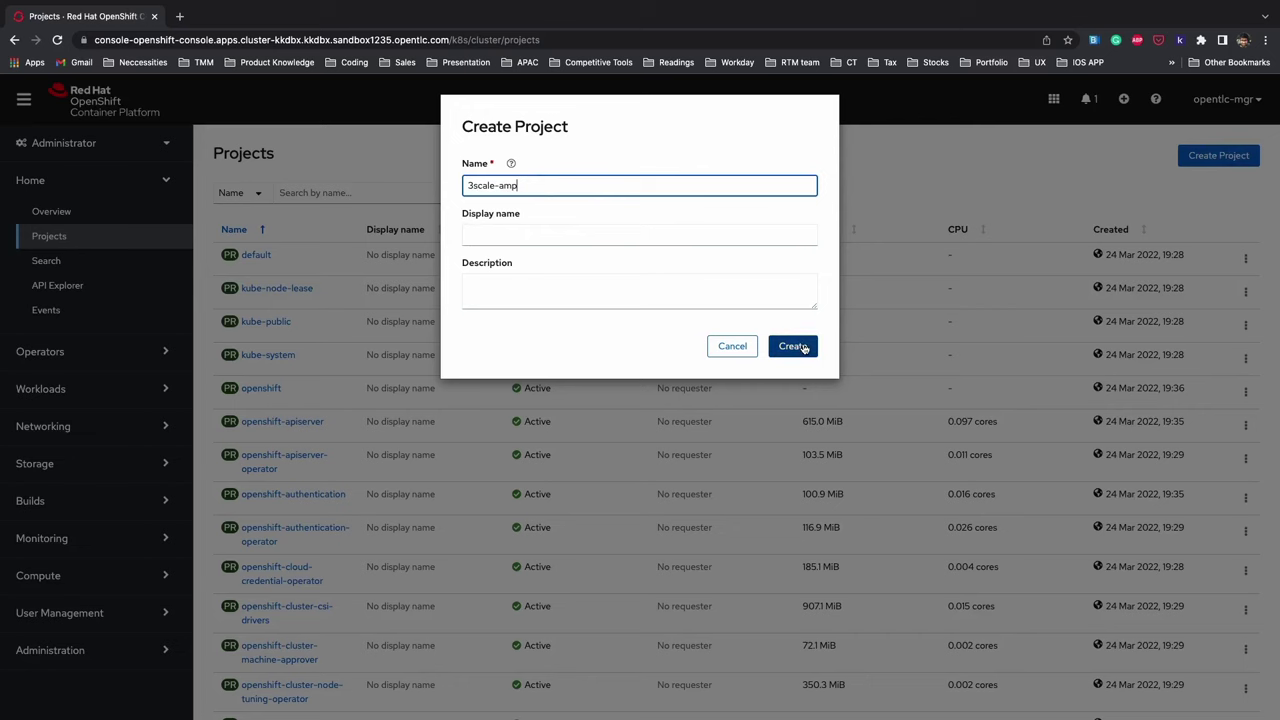
- Create the new project named 3scale-amp
{"action": "left_click", "coordinate": [793, 346]}
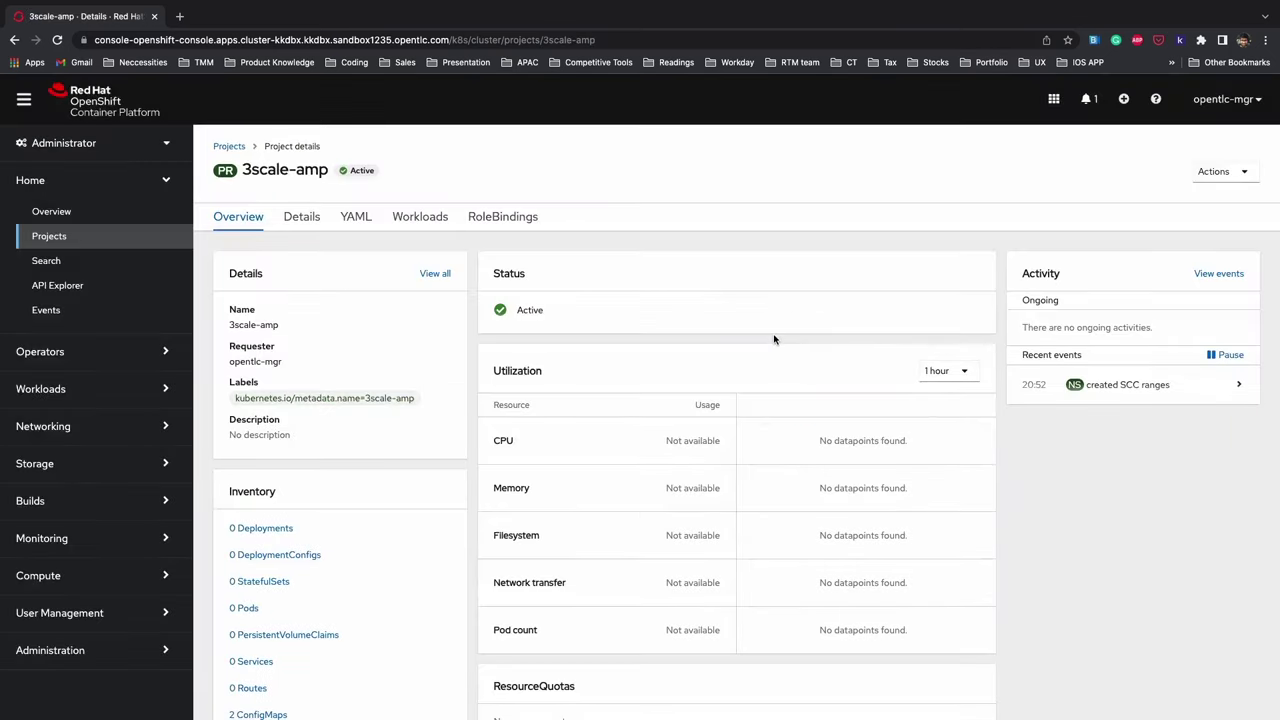
- Filter OperatorHub by '3sc' and begin installing the Red Hat Integration - 3scale operator
{"action": "left_click", "coordinate": [93, 358]}
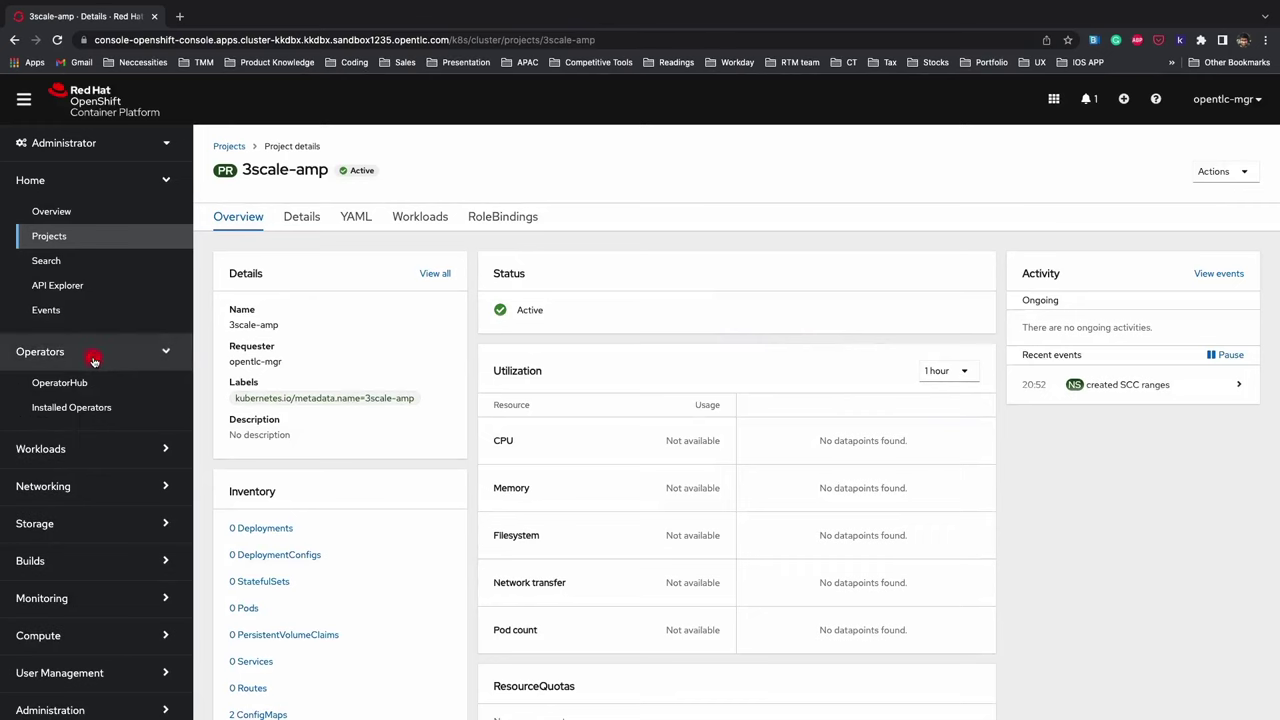
{"action": "left_click", "coordinate": [94, 383]}
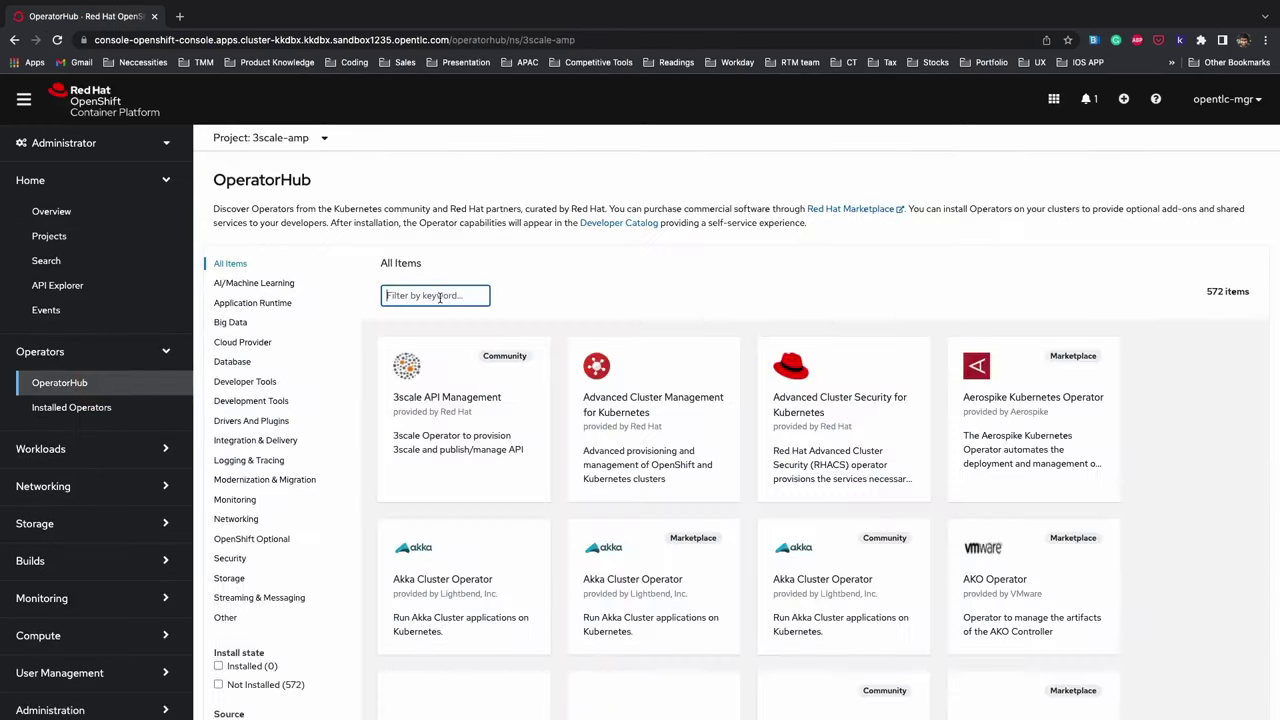
{"action": "left_click", "coordinate": [440, 296]}
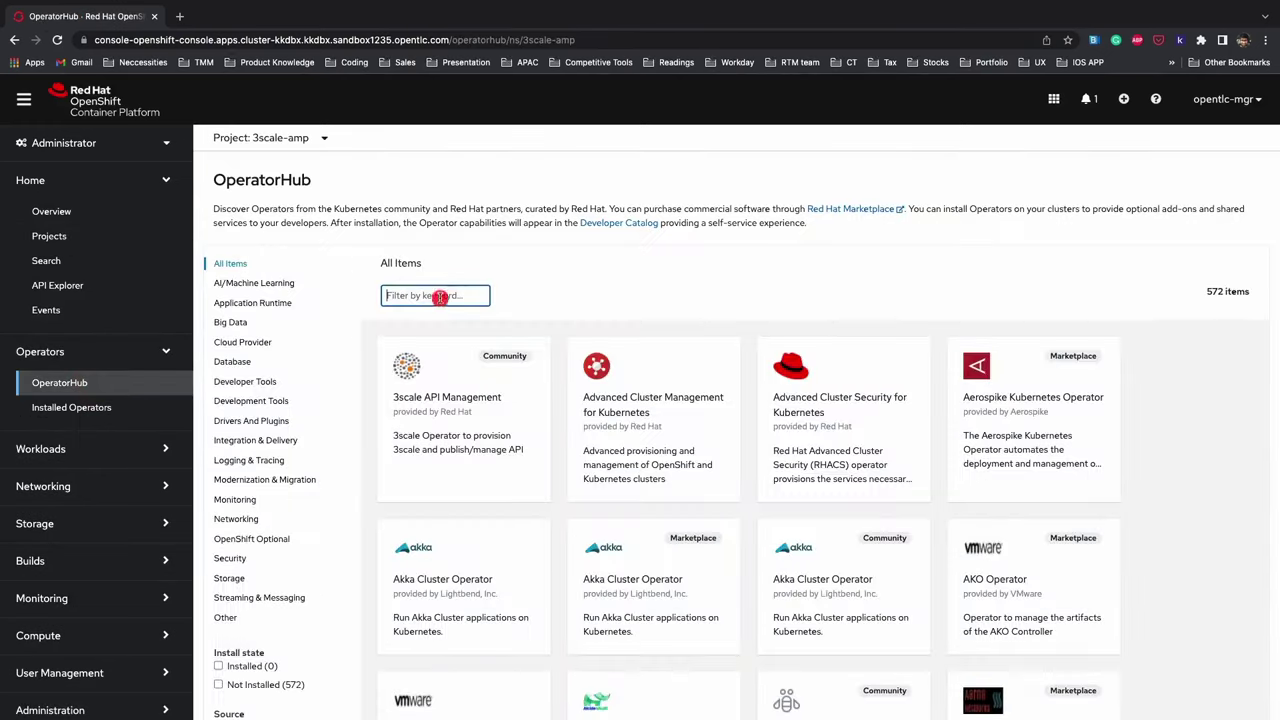
{"action": "type", "text": "3sc"}
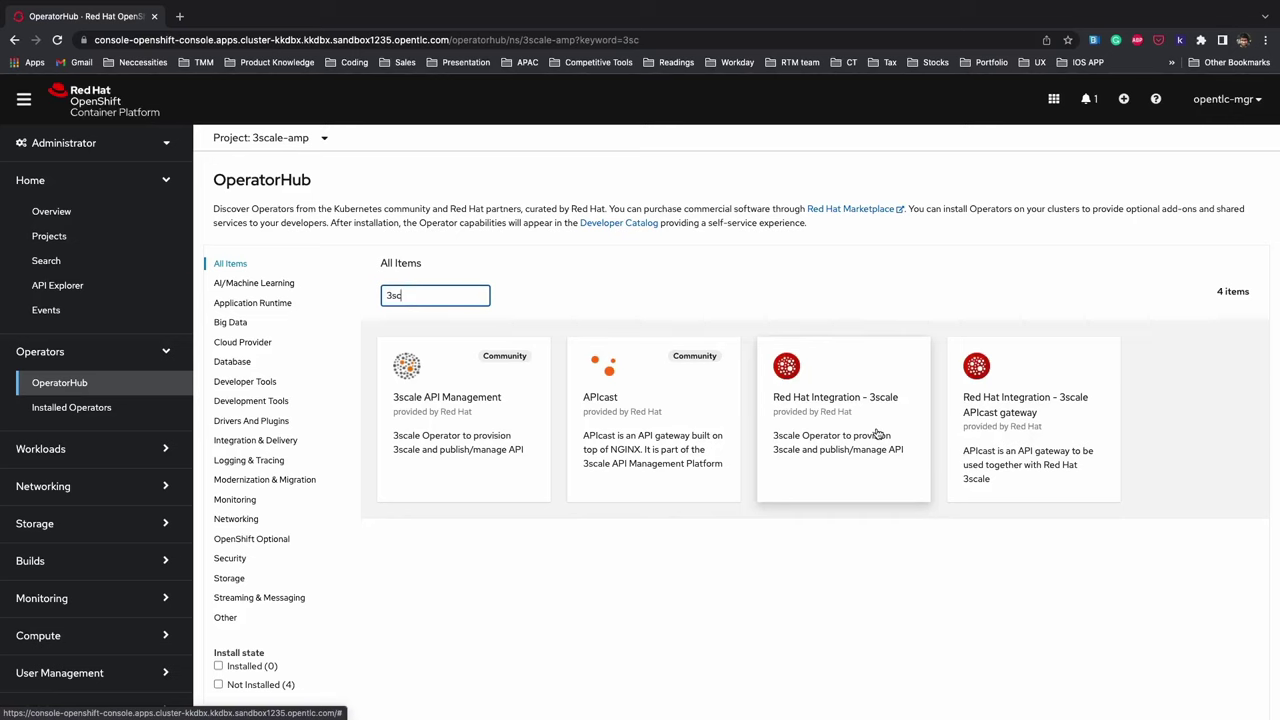
{"action": "left_click", "coordinate": [878, 434]}
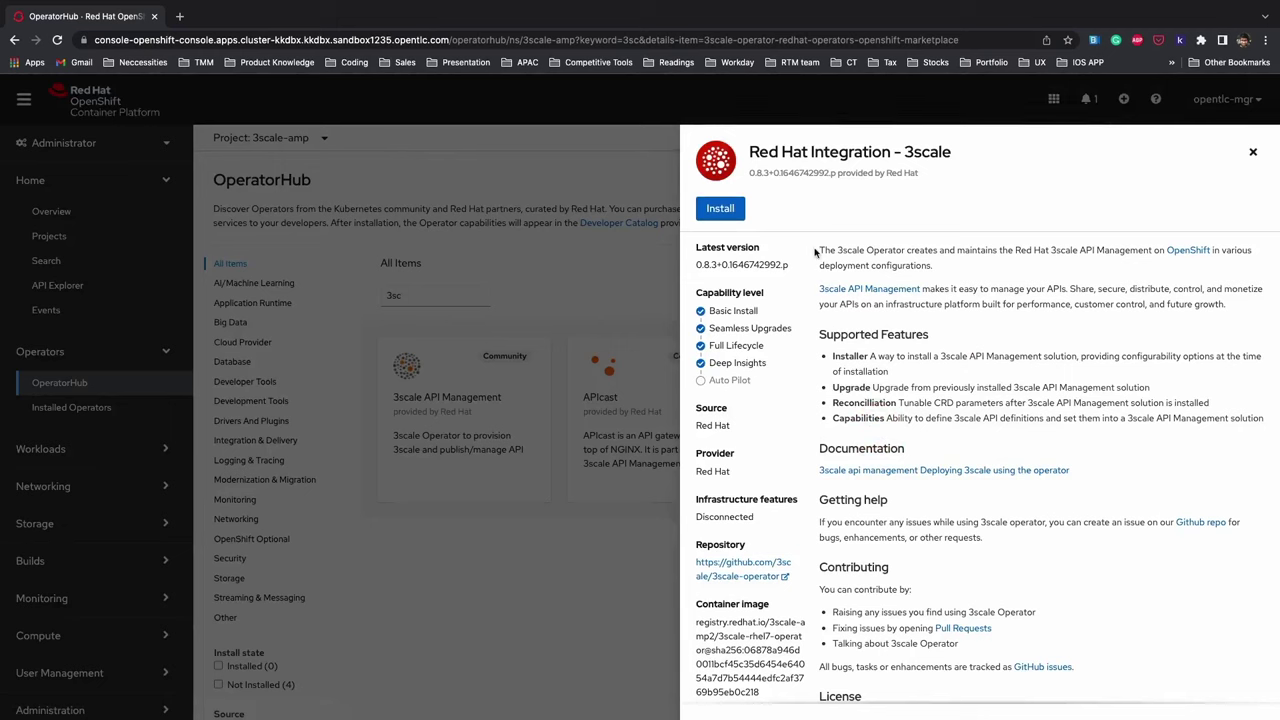
{"action": "left_click", "coordinate": [720, 209]}
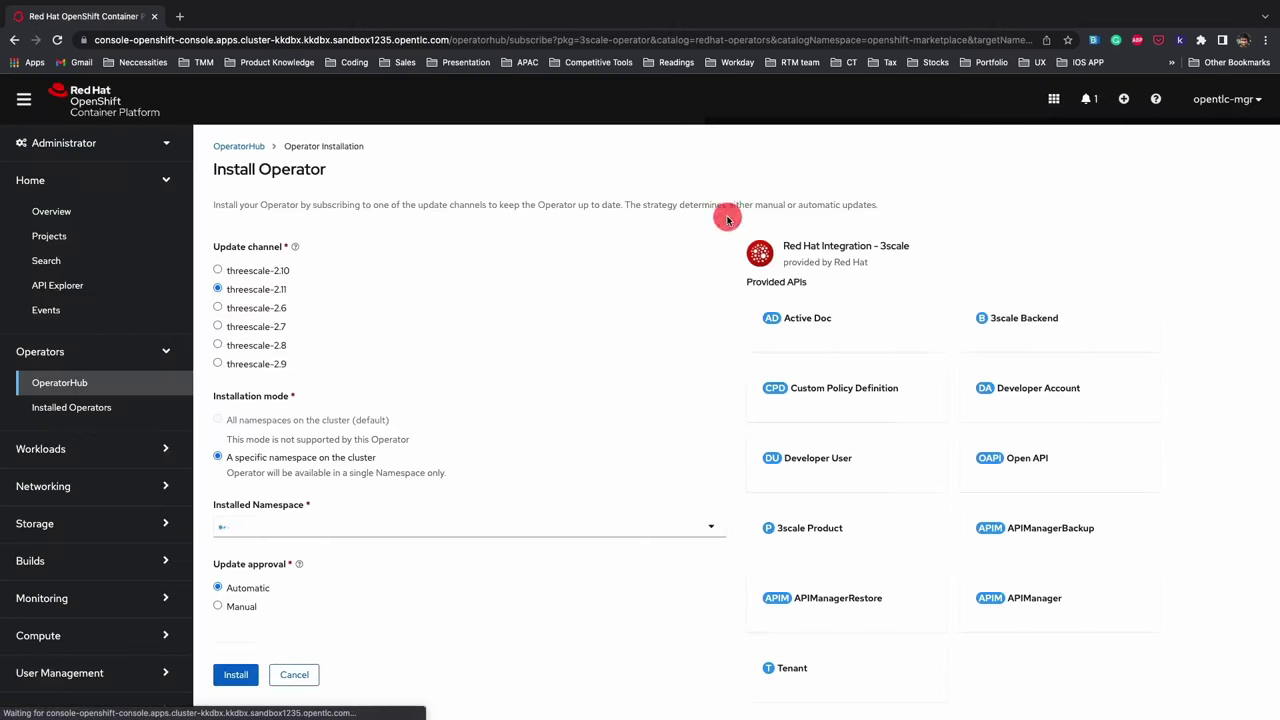
- Install the 3scale operator on the threescale-2.10 channel and check it under Installed Operators
{"action": "left_click", "coordinate": [220, 270]}
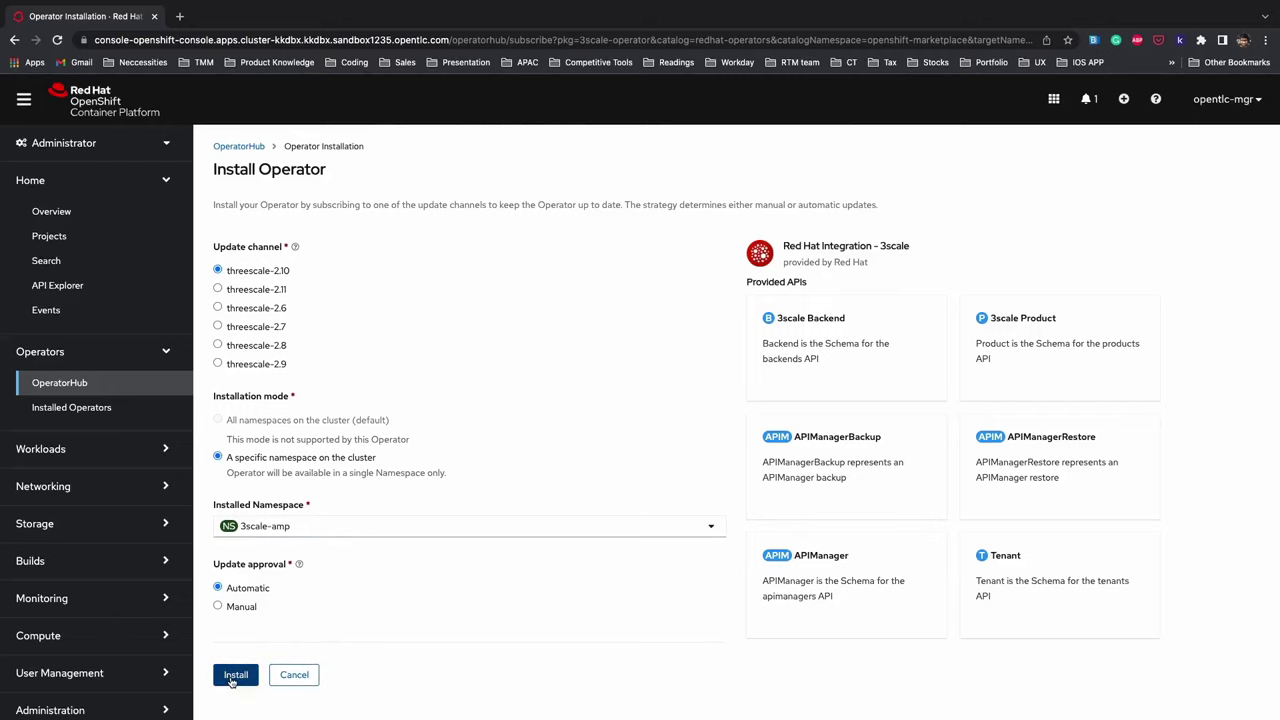
{"action": "left_click", "coordinate": [233, 677]}
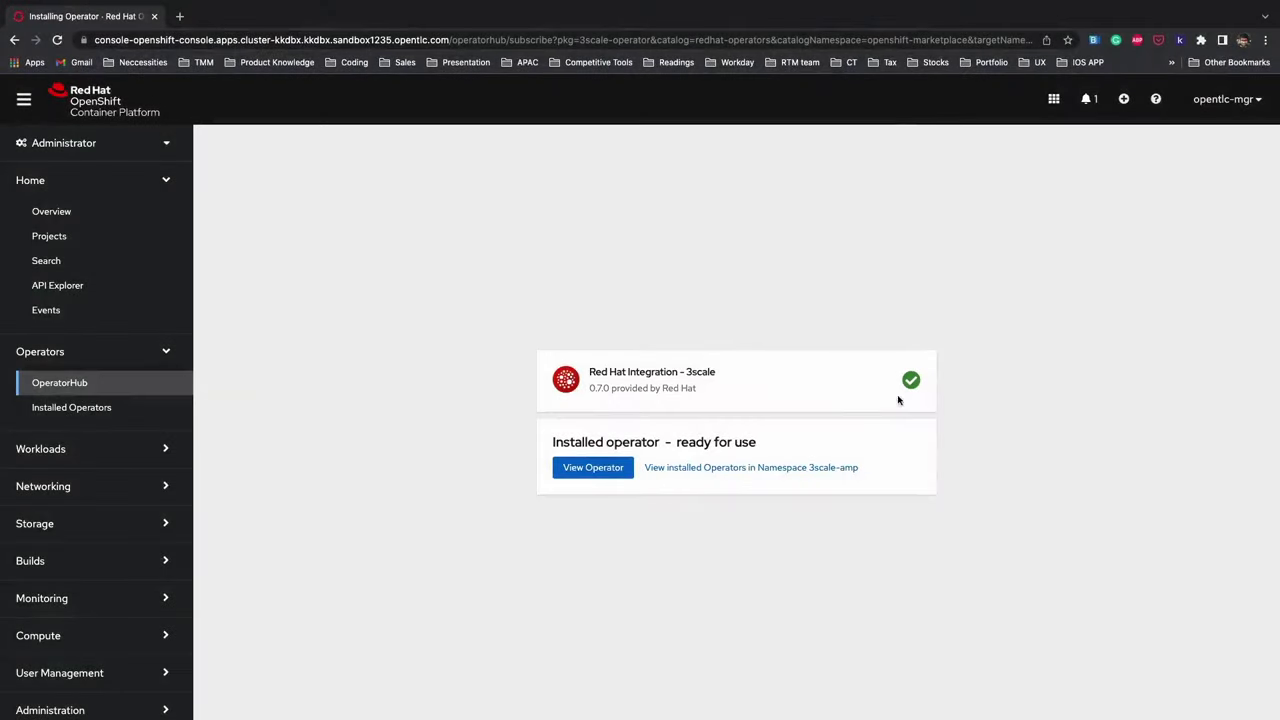
{"action": "left_click", "coordinate": [91, 411]}
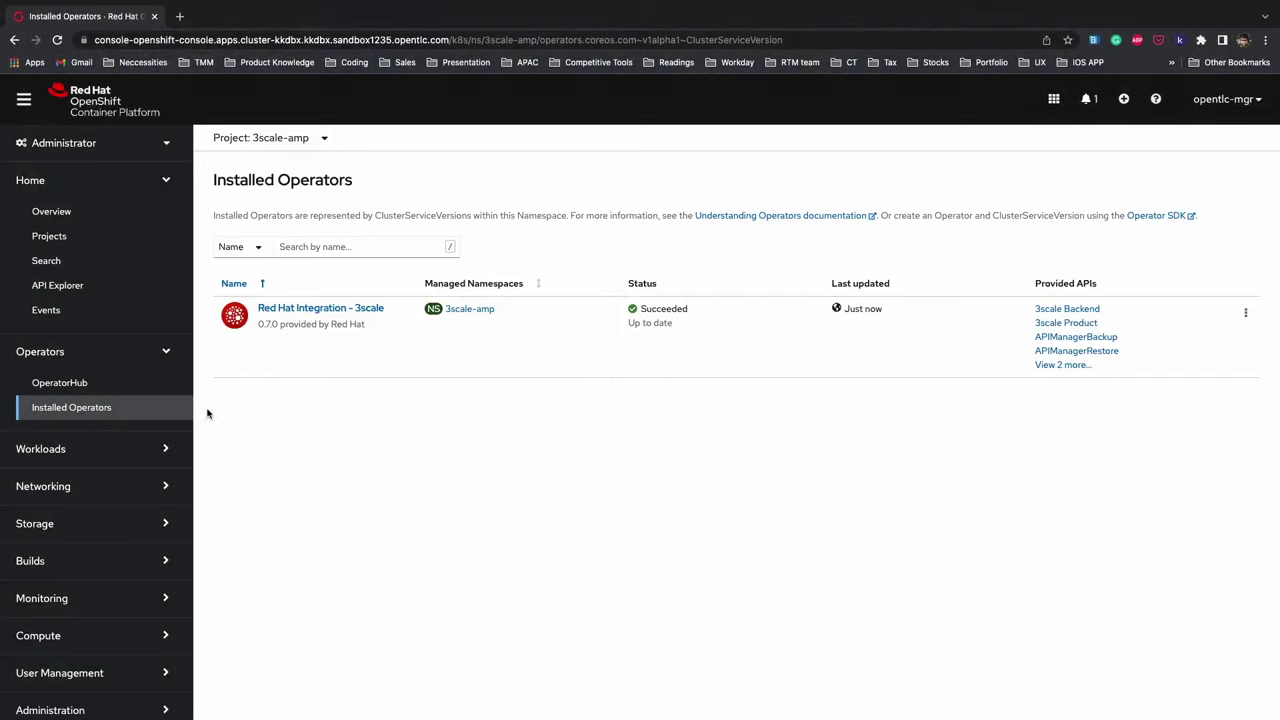
- Search OperatorHub for 'openshift con' and begin installing the OpenShift Container Storage operator
{"action": "left_click", "coordinate": [158, 392]}
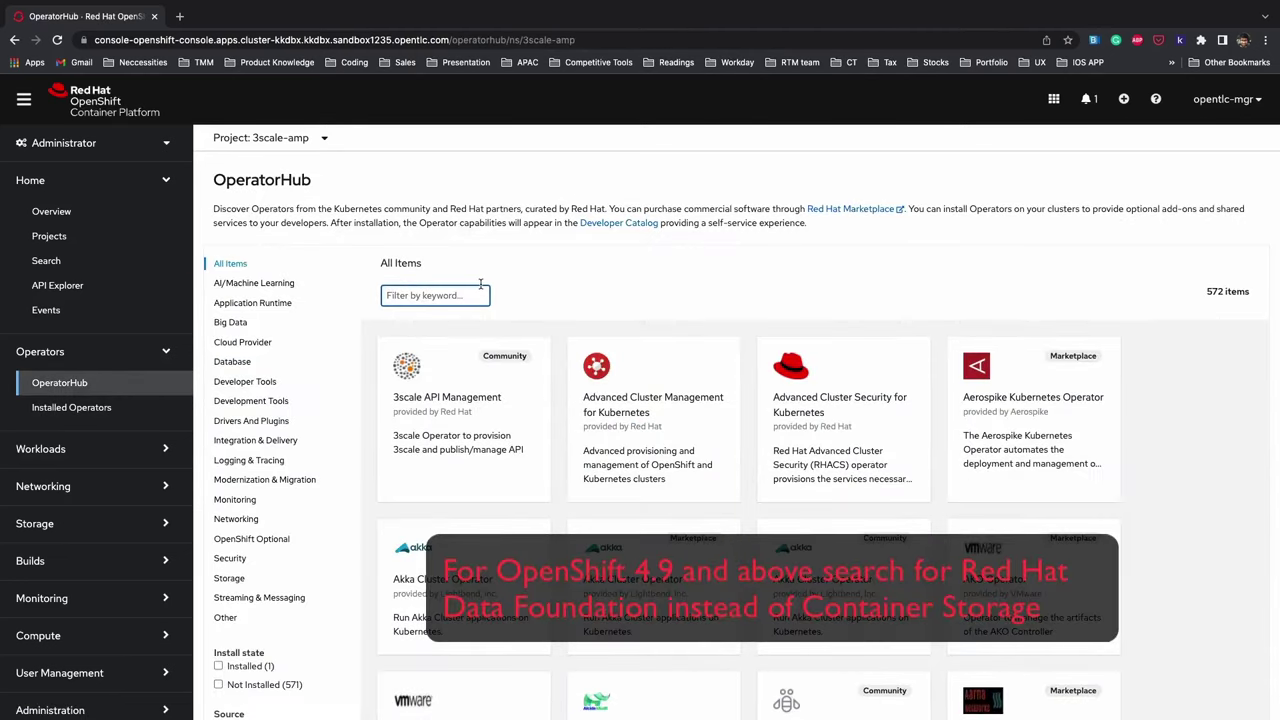
{"action": "type", "text": "openshif"}
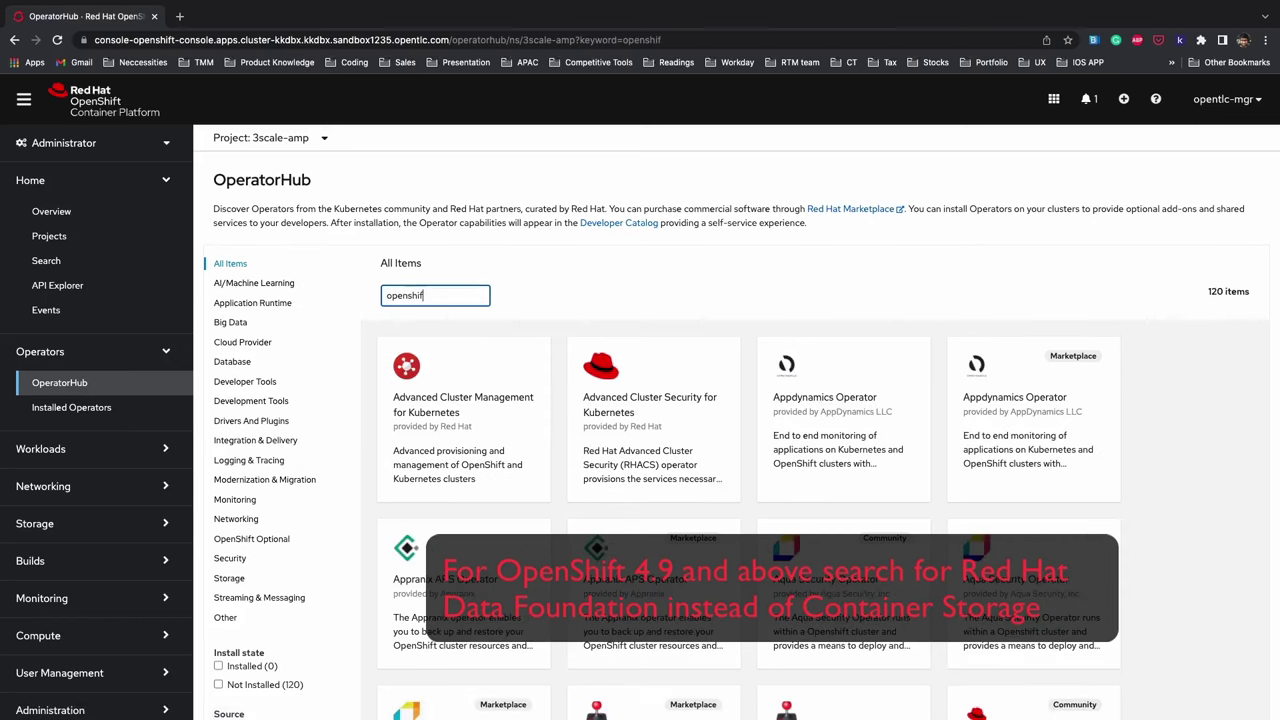
{"action": "type", "text": "t con"}
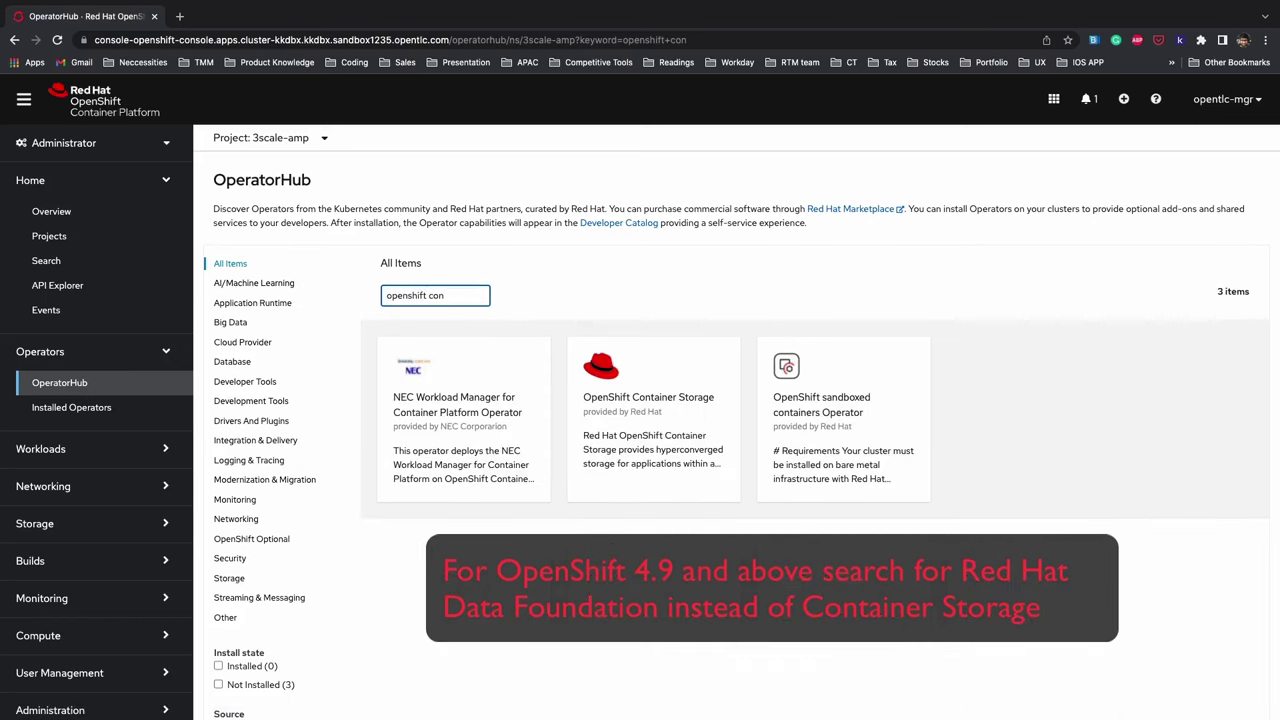
{"action": "left_click", "coordinate": [672, 404]}
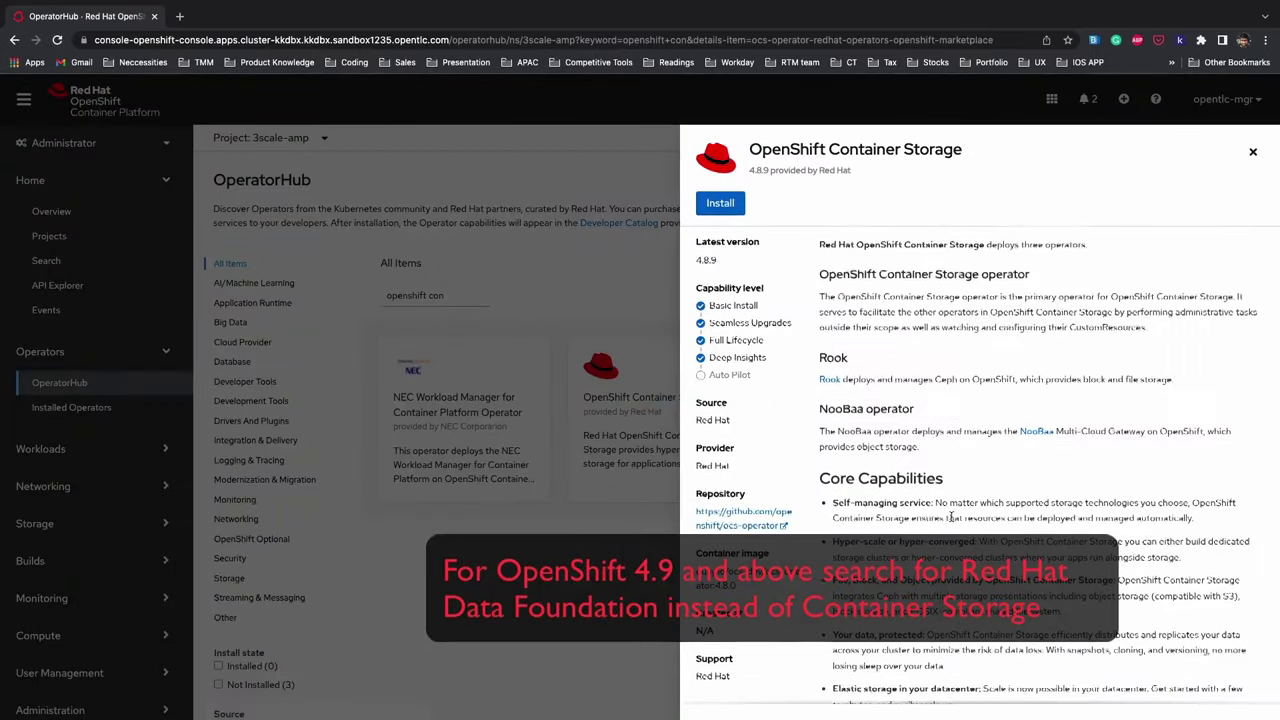
{"action": "scroll", "coordinate": [950, 517], "scroll_direction": "down", "scroll_amount": 2}
{"action": "scroll", "coordinate": [950, 517], "scroll_direction": "up", "scroll_amount": 2}
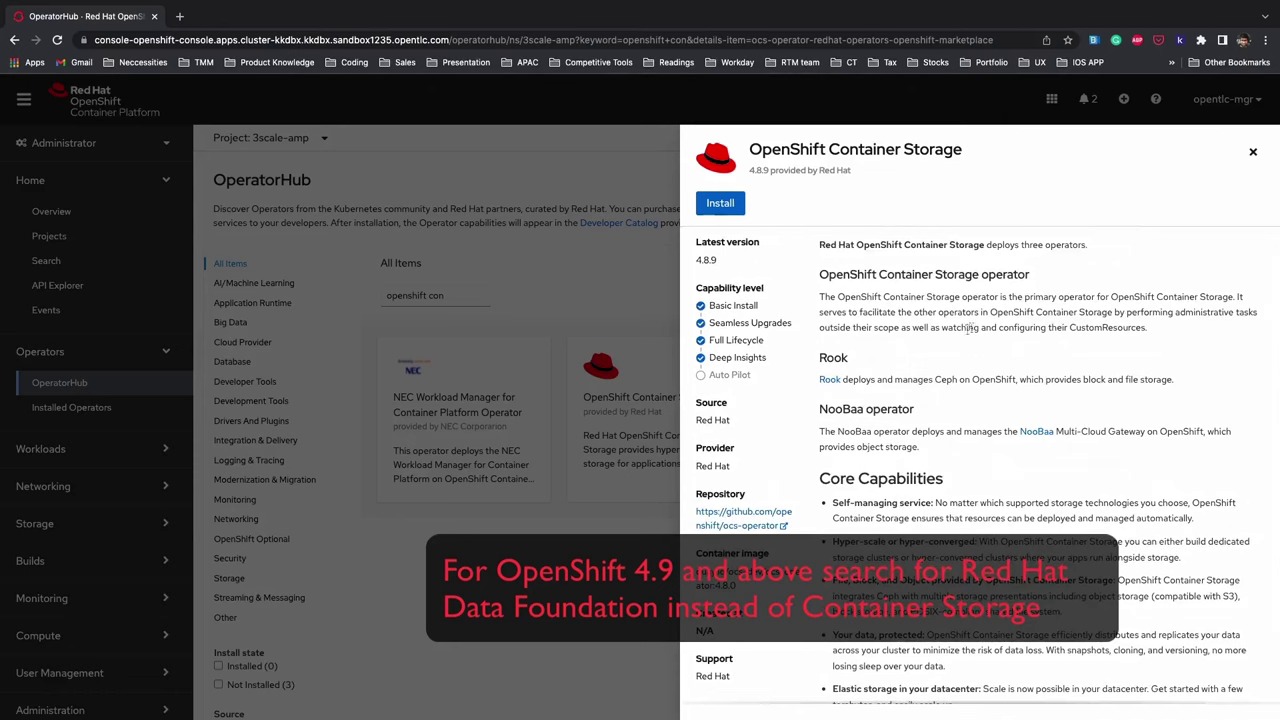
{"action": "scroll", "coordinate": [953, 400], "scroll_direction": "down", "scroll_amount": 2}
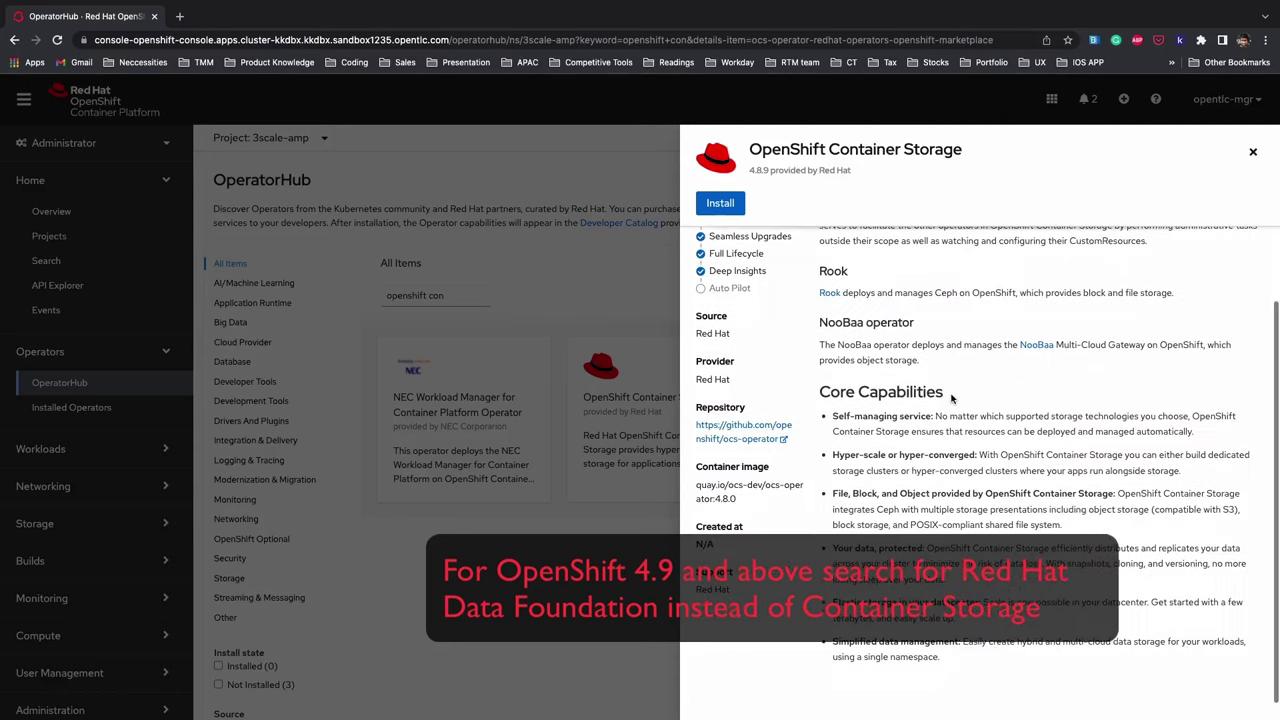
{"action": "left_click", "coordinate": [720, 204]}
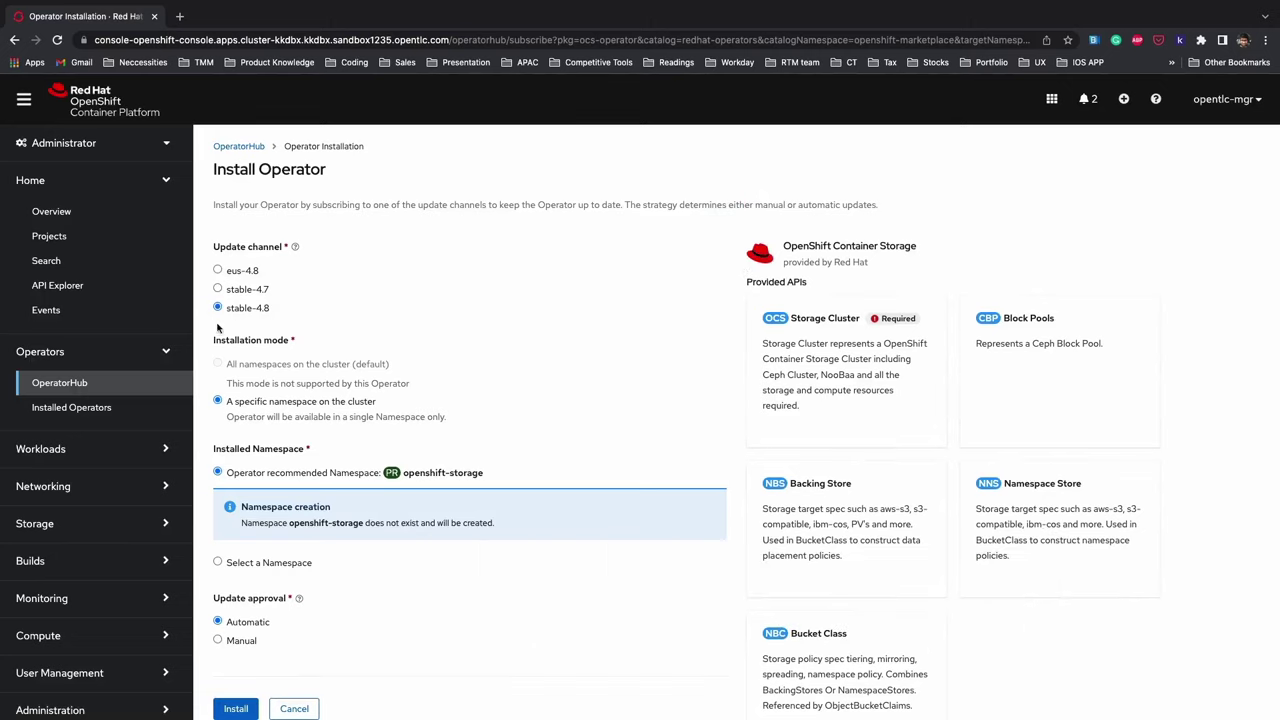
- Confirm the OpenShift Container Storage install with stable-4.8 into the openshift-storage namespace
{"action": "scroll", "coordinate": [296, 360], "scroll_direction": "down", "scroll_amount": 1}
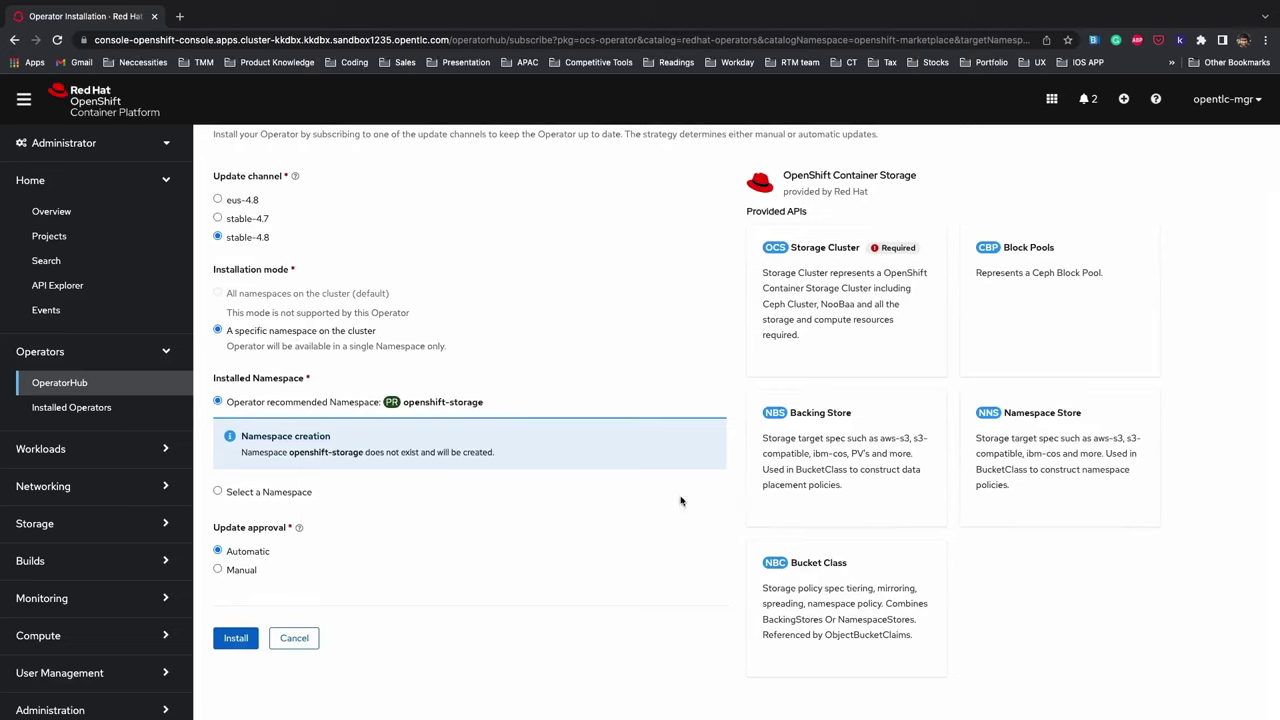
{"action": "left_click", "coordinate": [235, 640]}
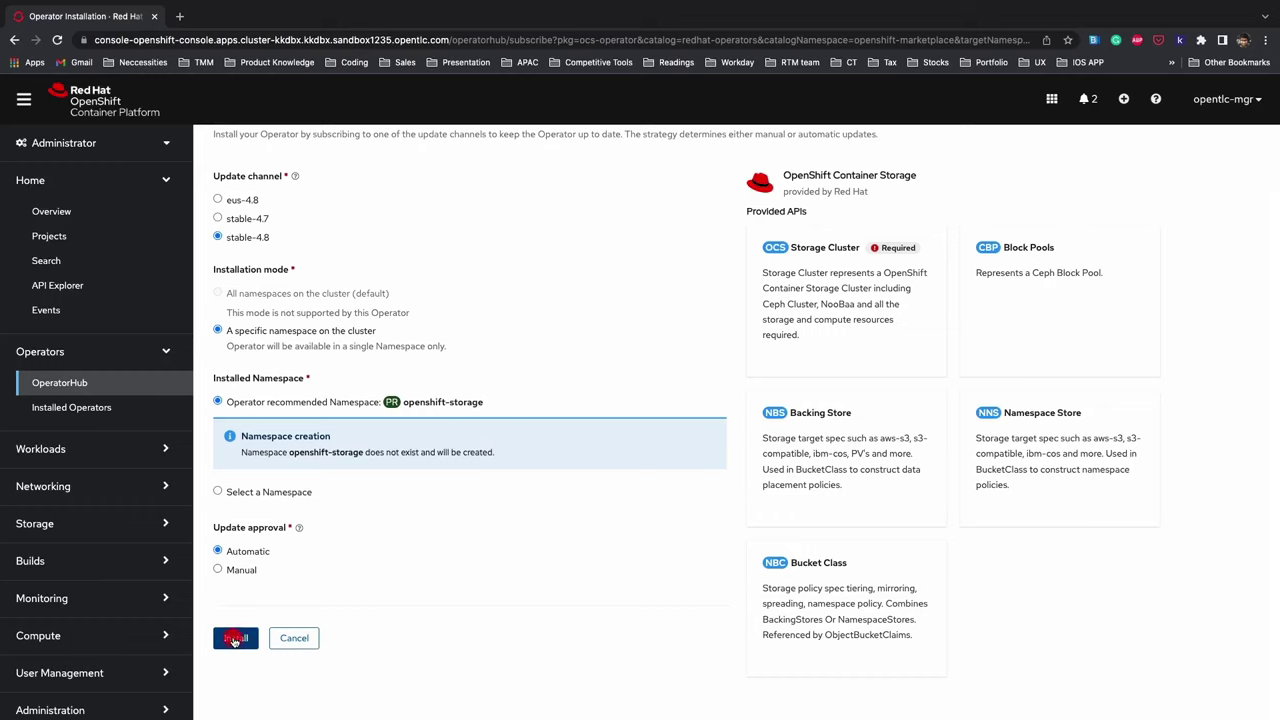
{"action": "left_click", "coordinate": [235, 638]}
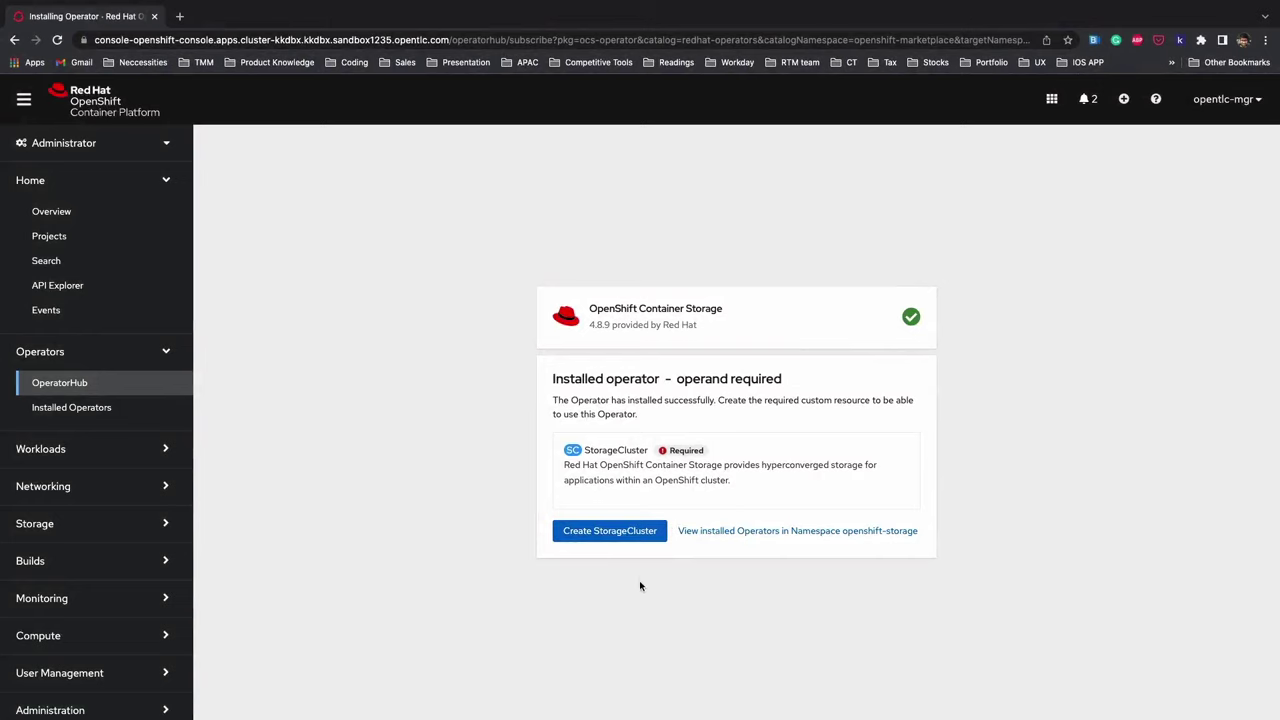
- Start a StorageCluster with 0.5 TiB requested capacity on all three worker nodes
{"action": "left_click", "coordinate": [612, 531]}
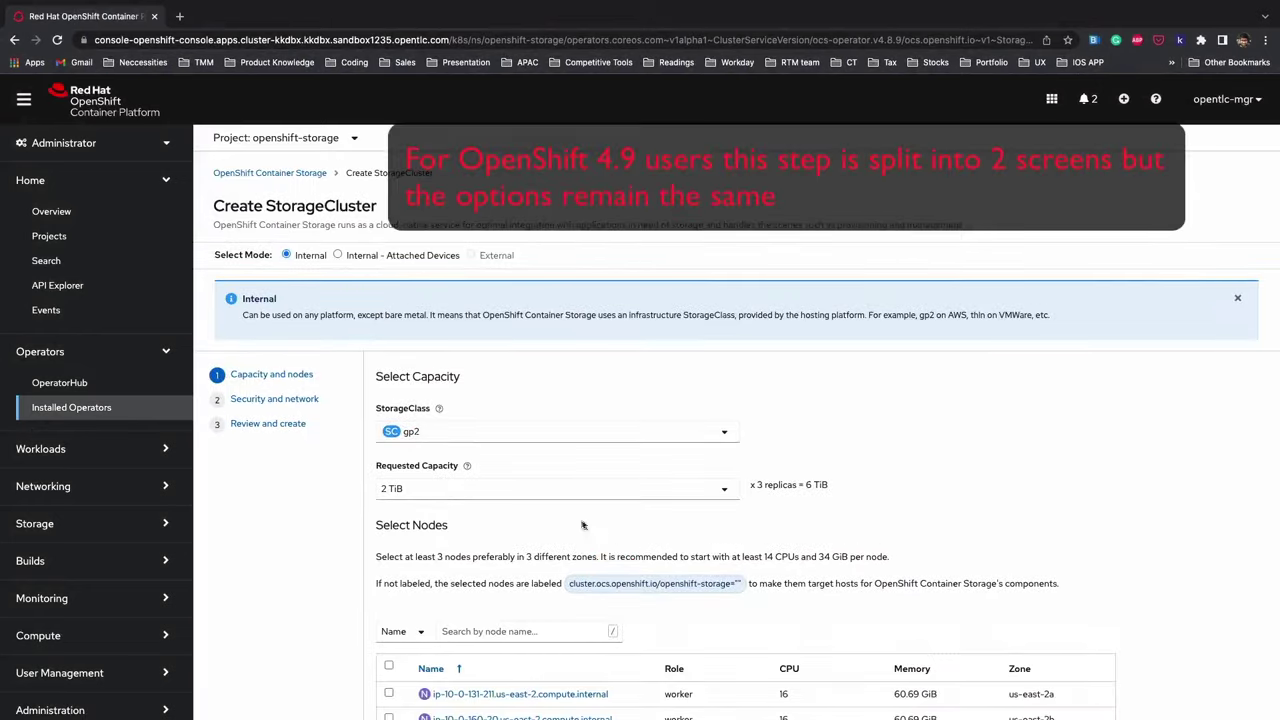
{"action": "scroll", "coordinate": [589, 527], "scroll_direction": "down", "scroll_amount": 2}
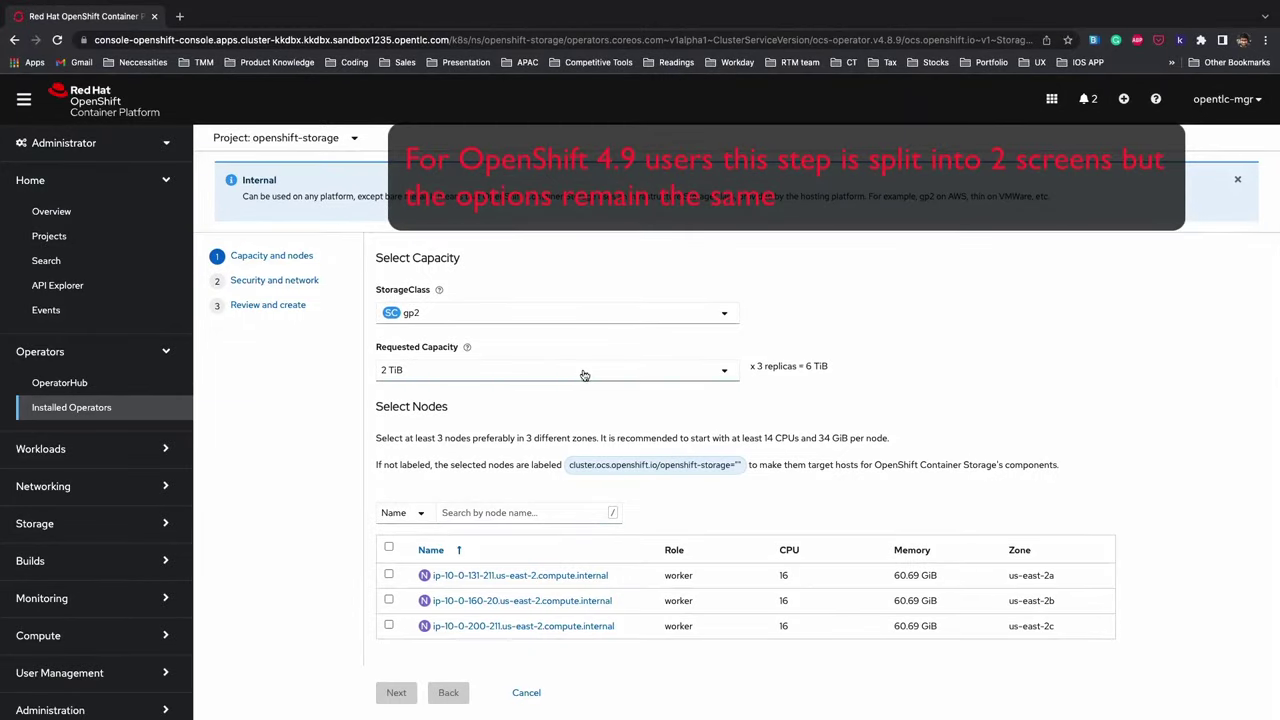
{"action": "left_click", "coordinate": [585, 372]}
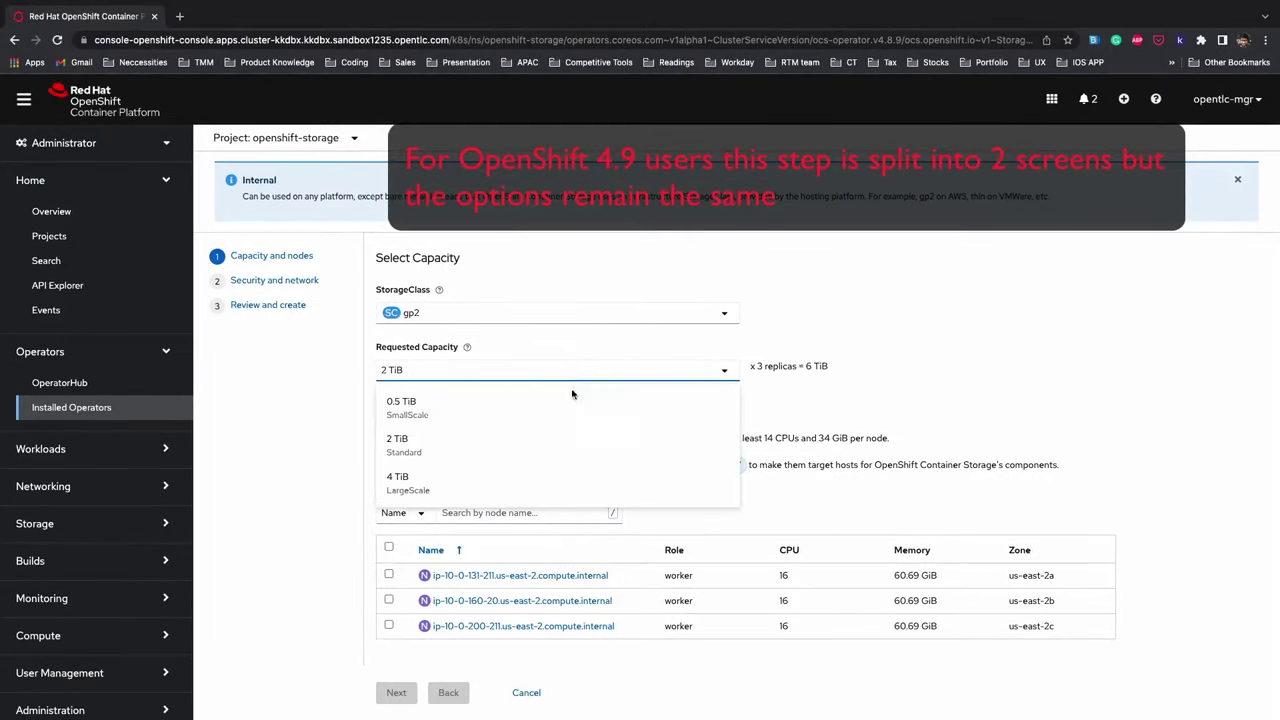
{"action": "left_click", "coordinate": [571, 402]}
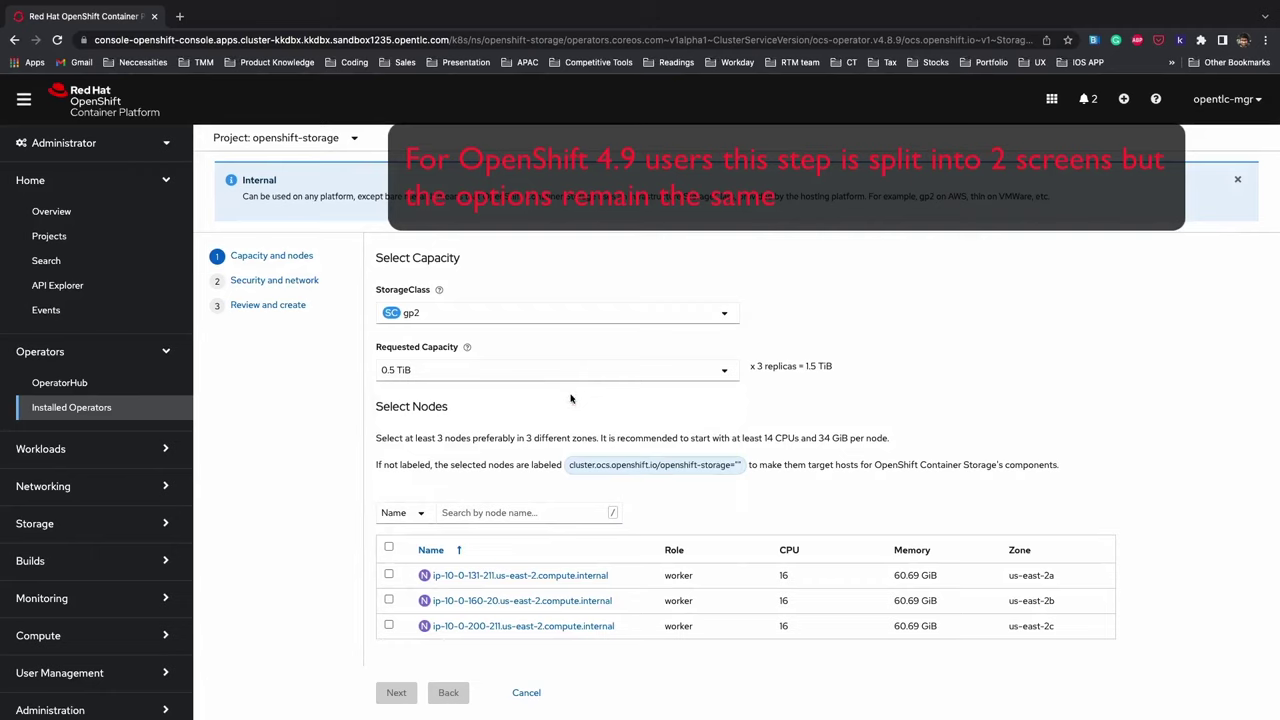
{"action": "left_click", "coordinate": [389, 548]}
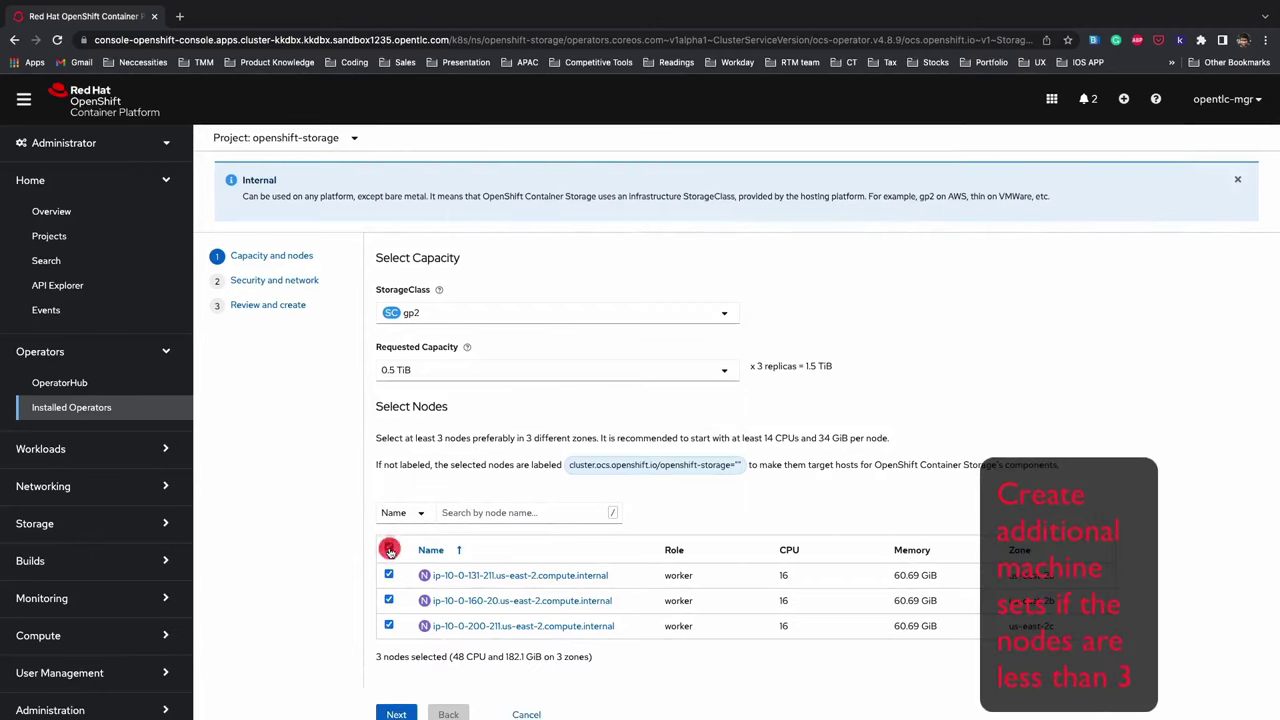
- Pass the security settings and review, then create the storage cluster
{"action": "scroll", "coordinate": [420, 638], "scroll_direction": "down", "scroll_amount": 1}
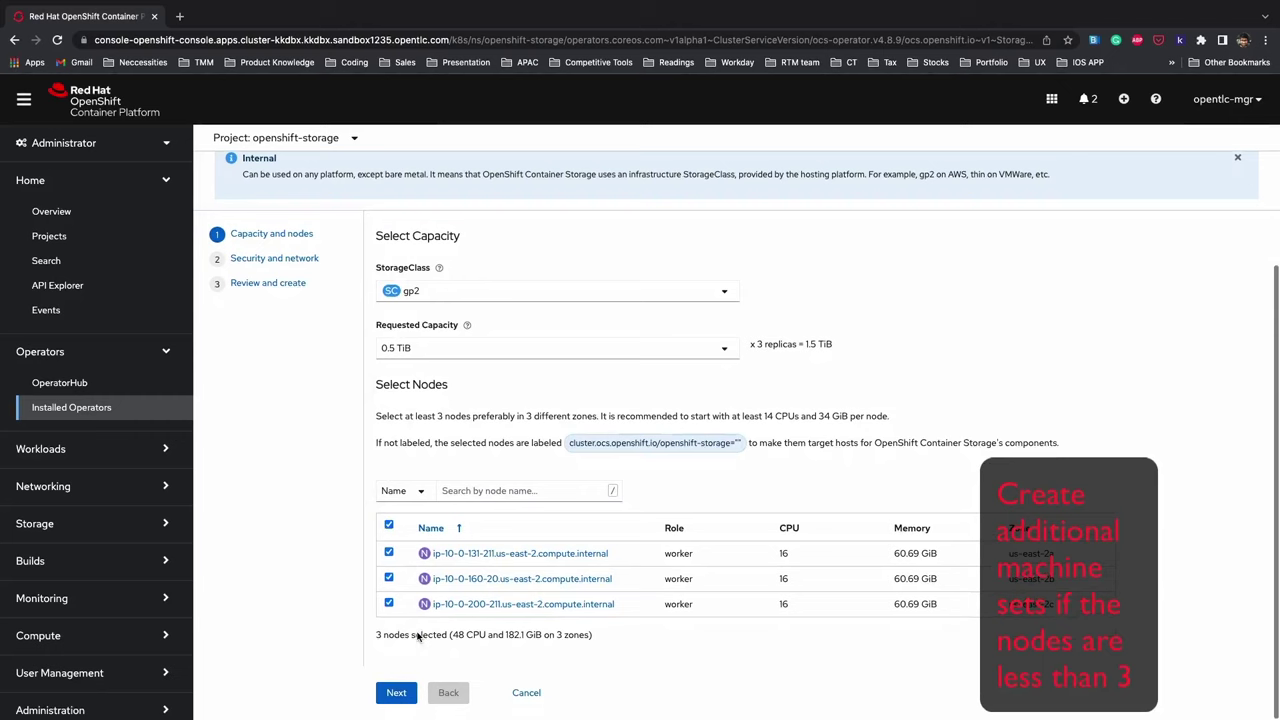
{"action": "left_click", "coordinate": [396, 694]}
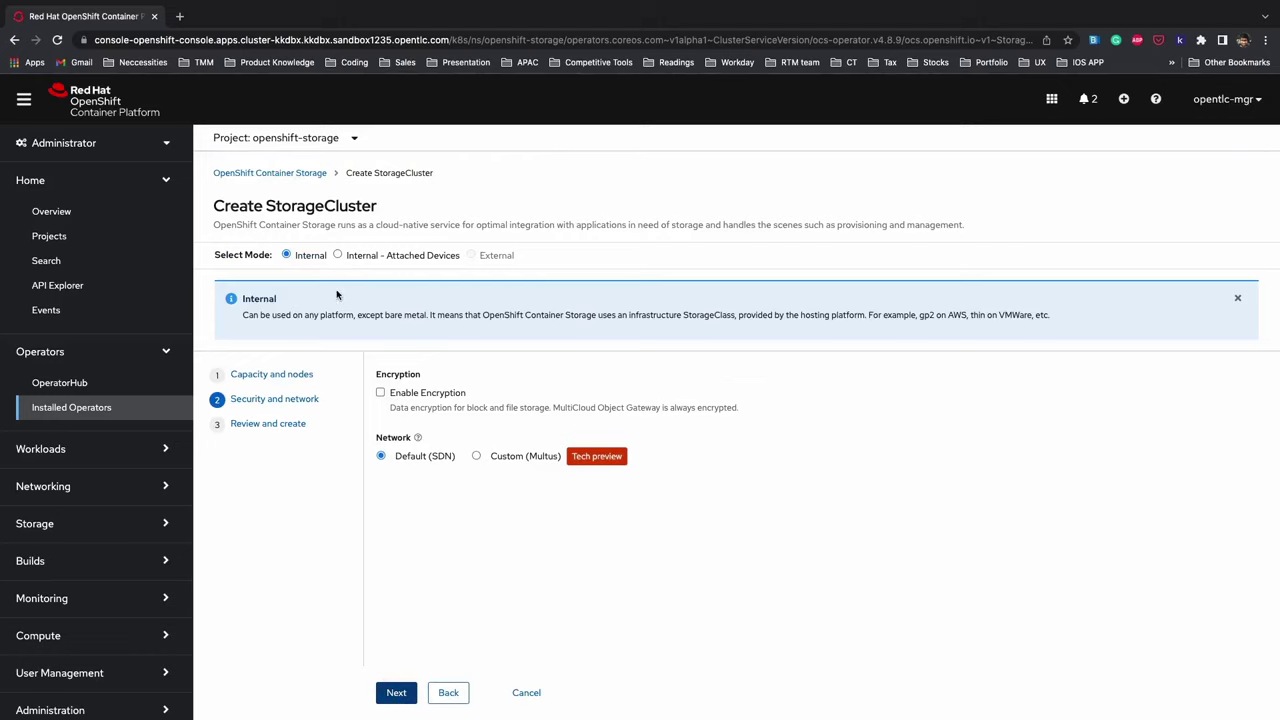
{"action": "left_click", "coordinate": [396, 693]}
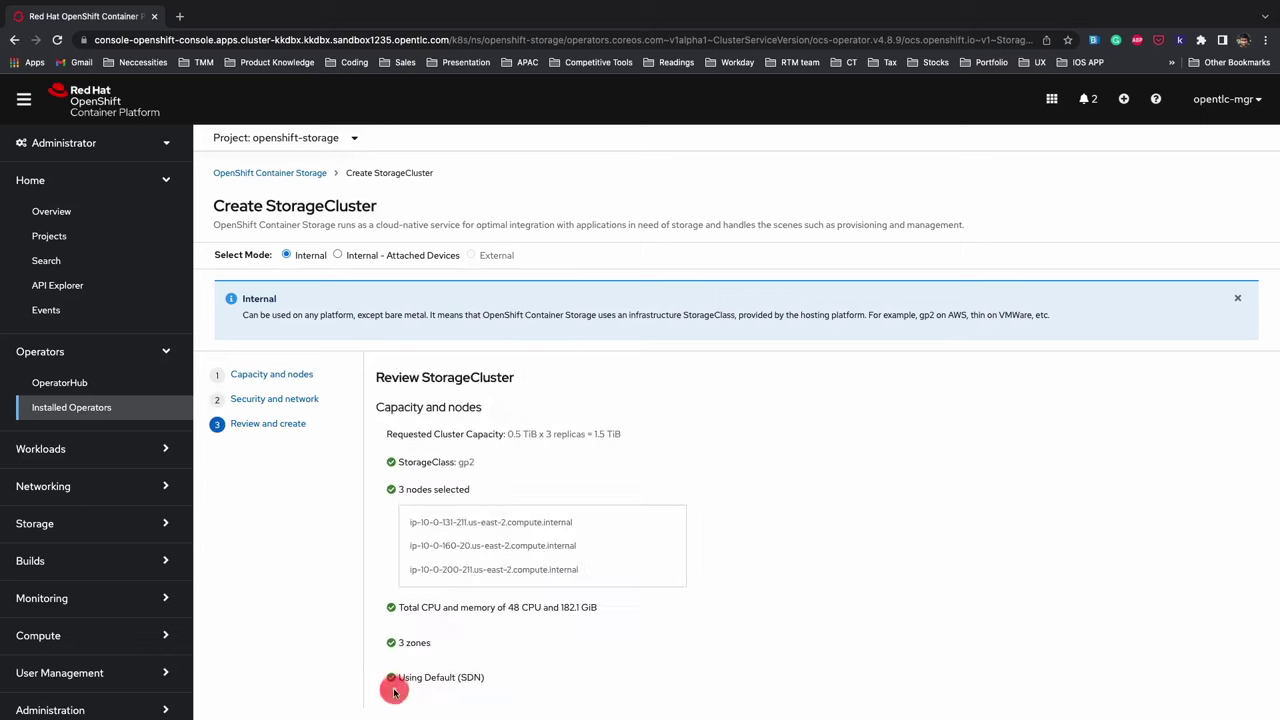
{"action": "scroll", "coordinate": [389, 677], "scroll_direction": "down", "scroll_amount": 1}
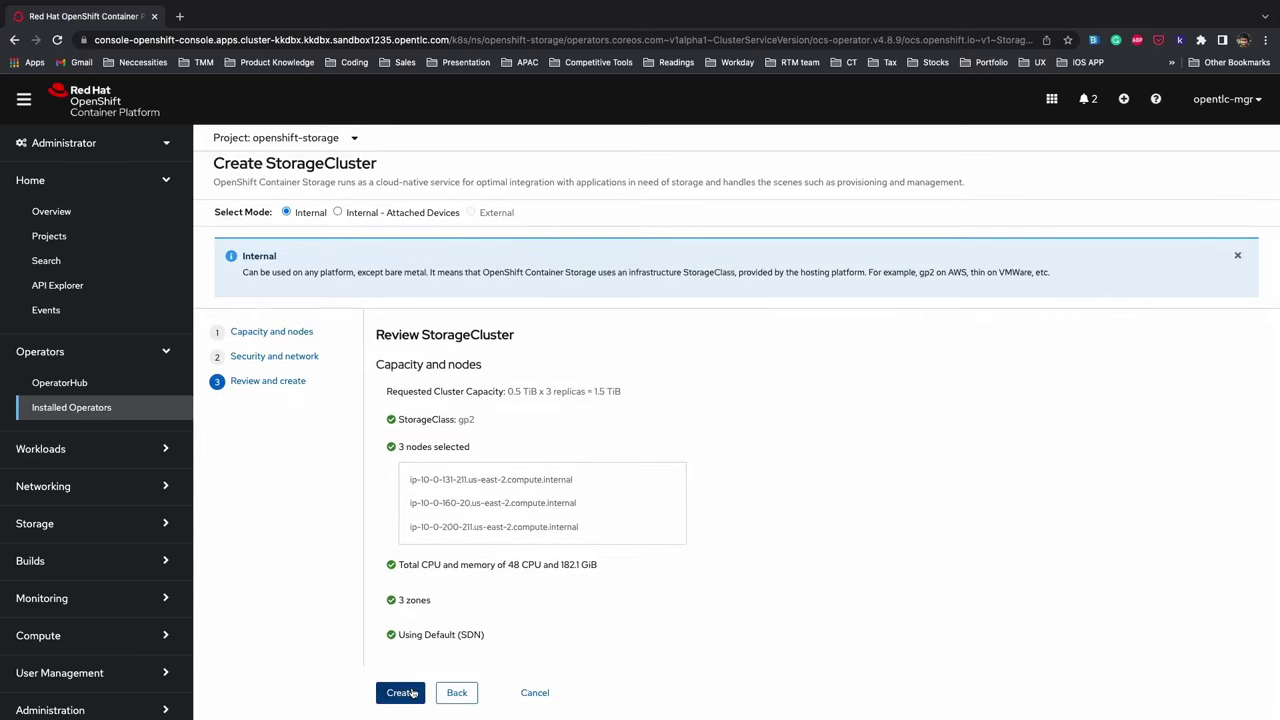
{"action": "left_click", "coordinate": [401, 693]}
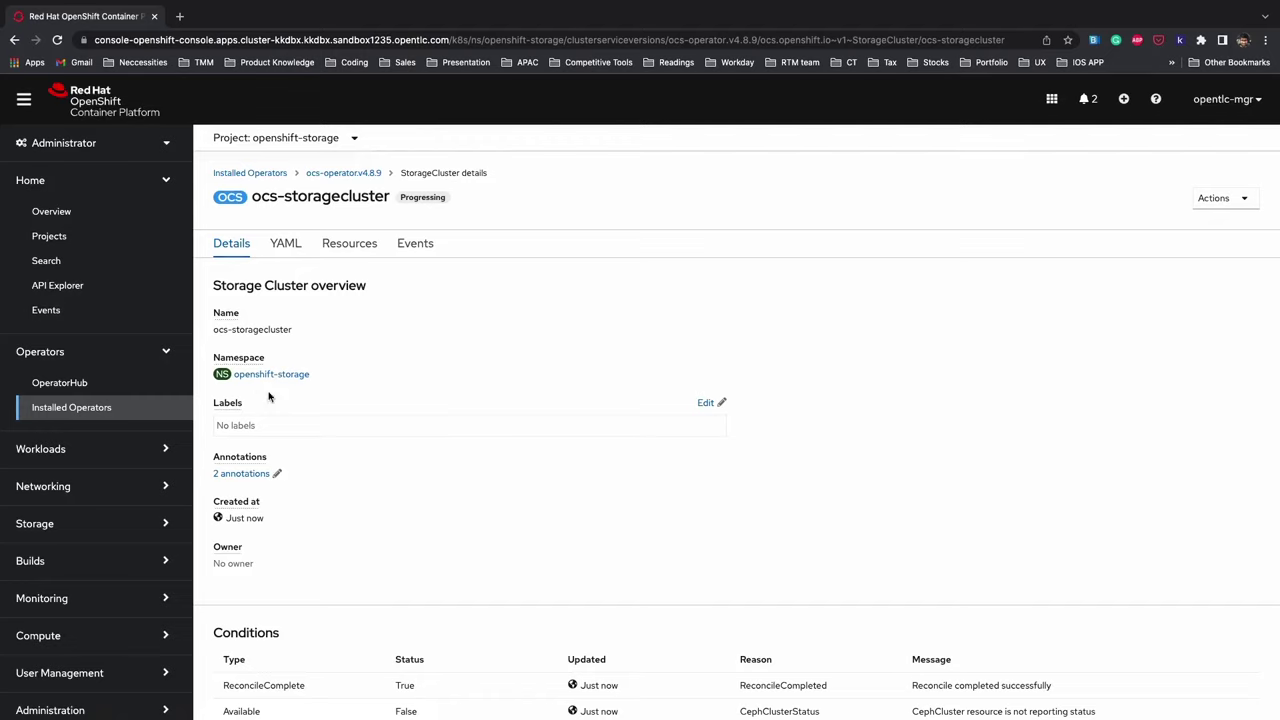
- In project 3scale-amp, start a new APIManager from the 3scale operator's APIManager tab
{"action": "scroll", "coordinate": [268, 397], "scroll_direction": "down", "scroll_amount": 2}
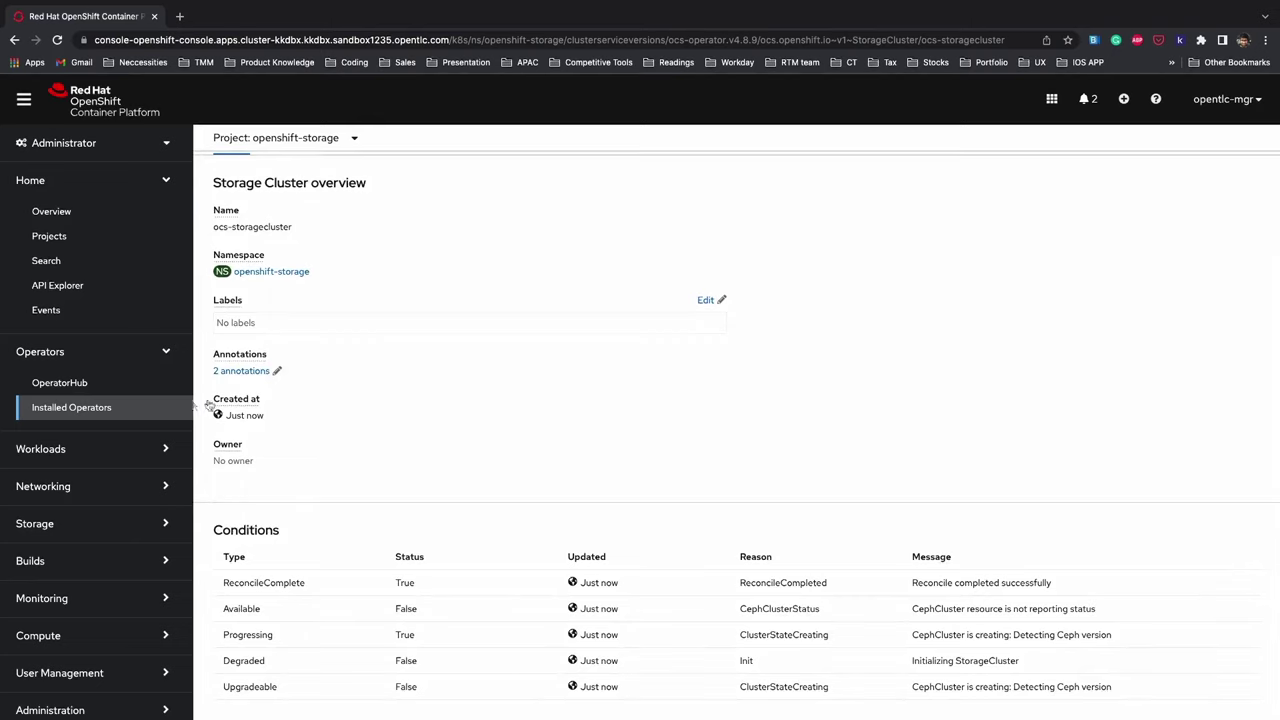
{"action": "left_click", "coordinate": [100, 407]}
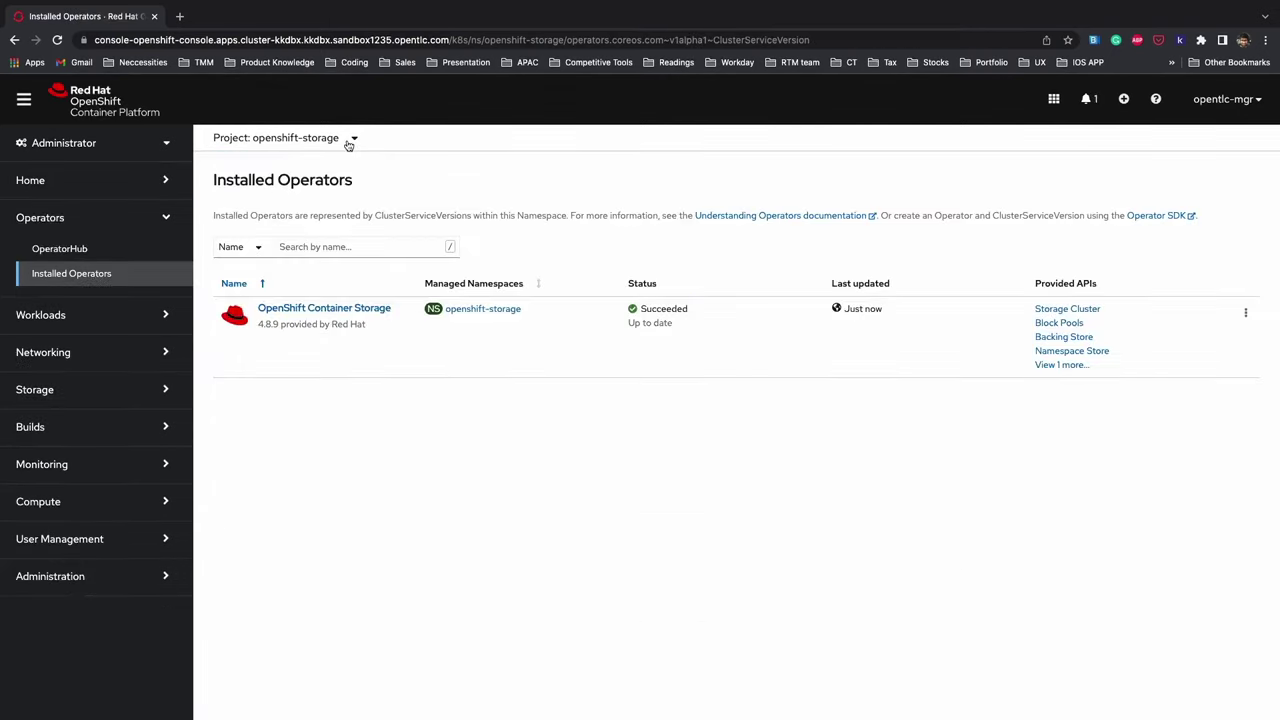
{"action": "left_click", "coordinate": [348, 143]}
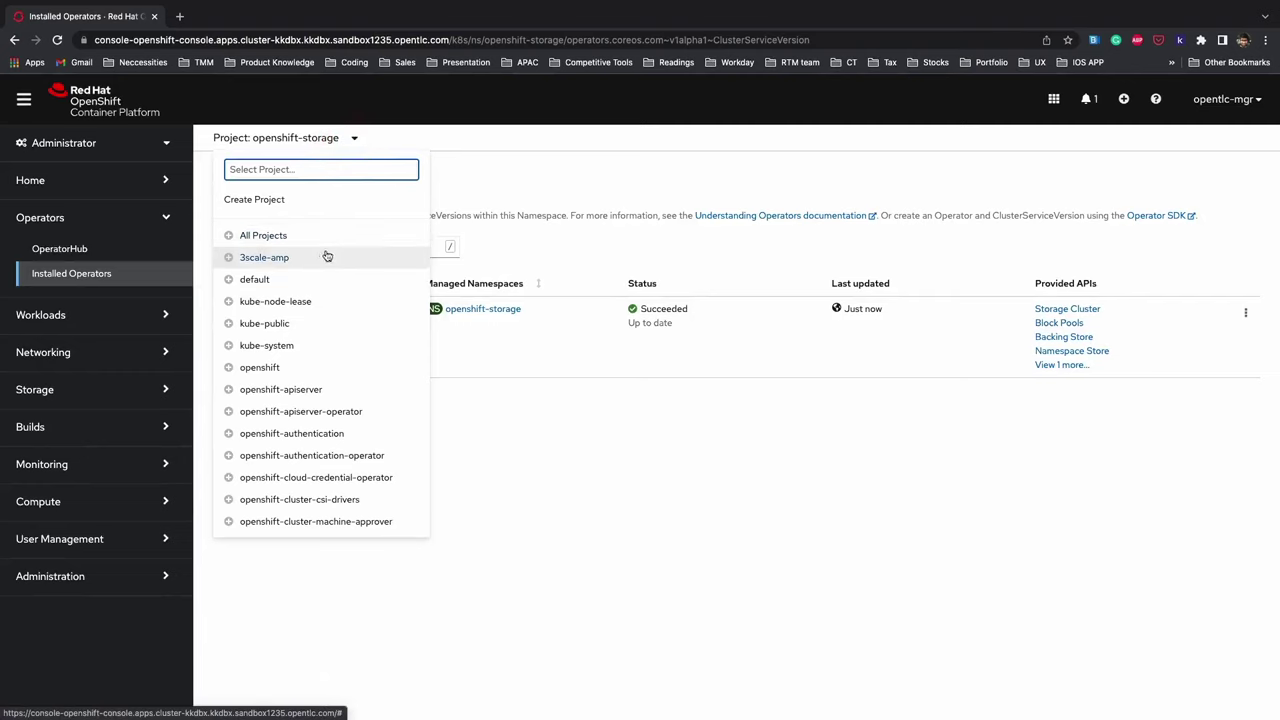
{"action": "left_click", "coordinate": [253, 259]}
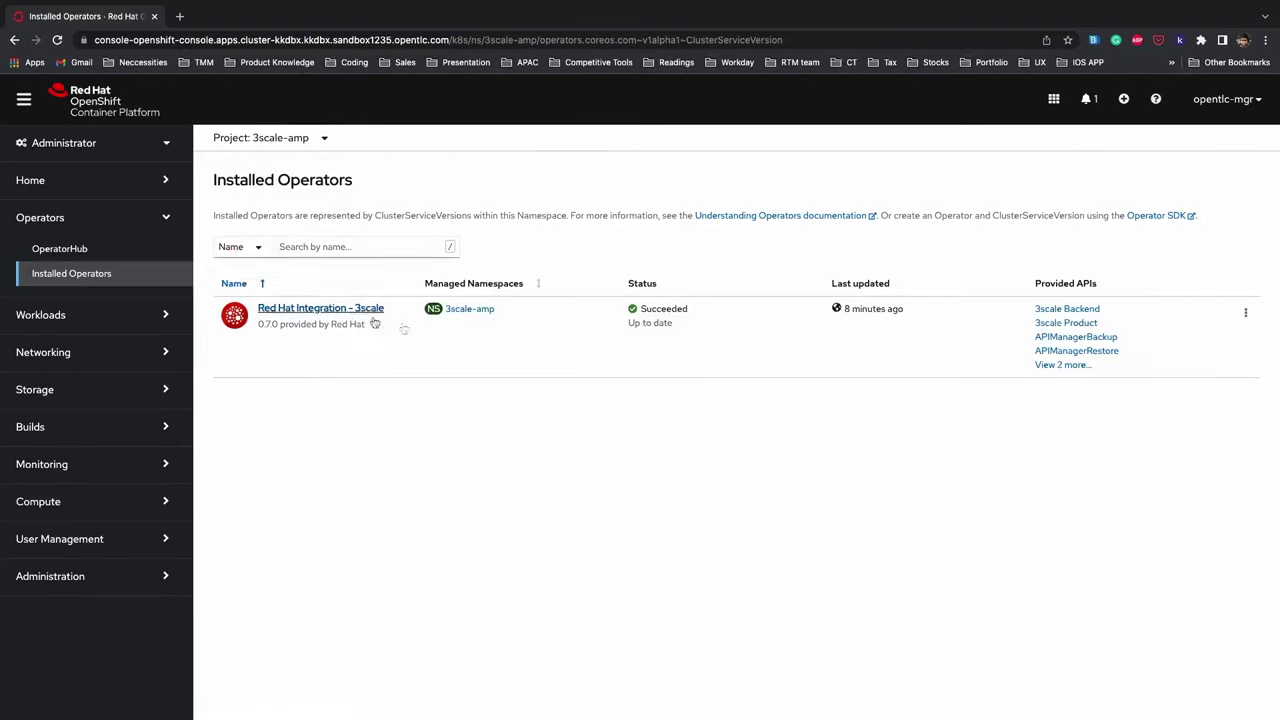
{"action": "left_click", "coordinate": [1063, 366]}
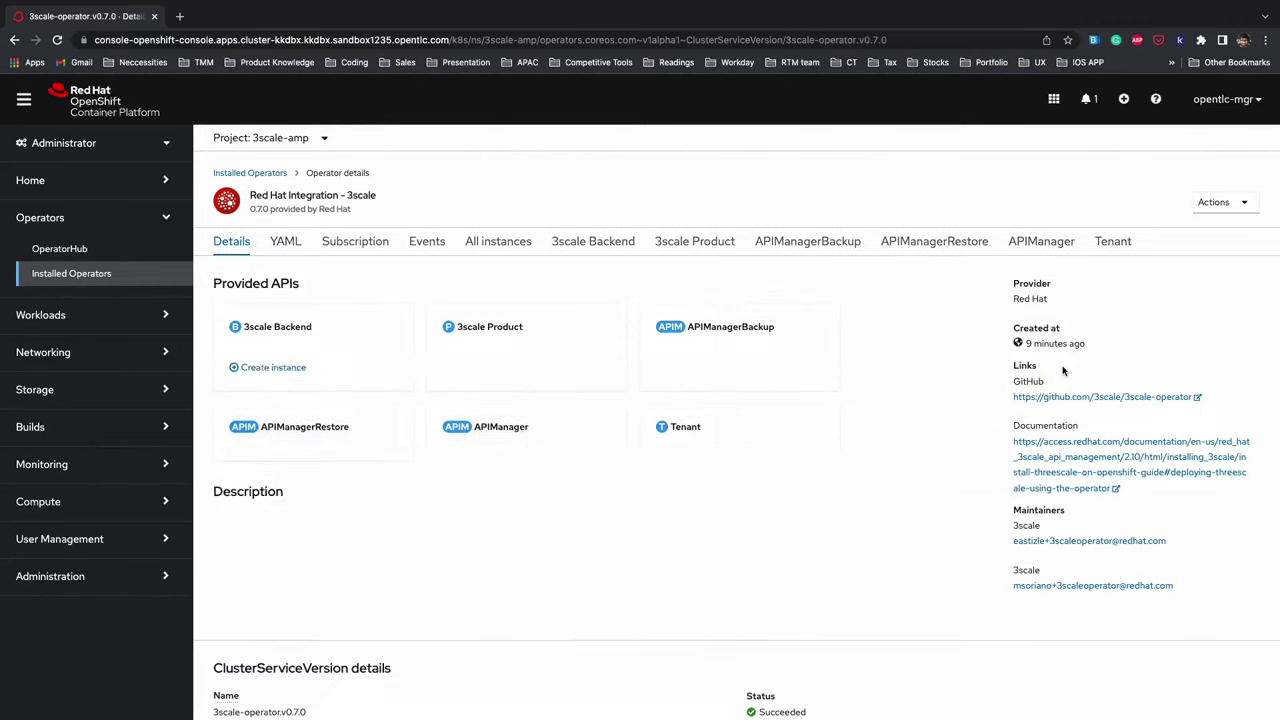
{"action": "left_click", "coordinate": [1052, 246]}
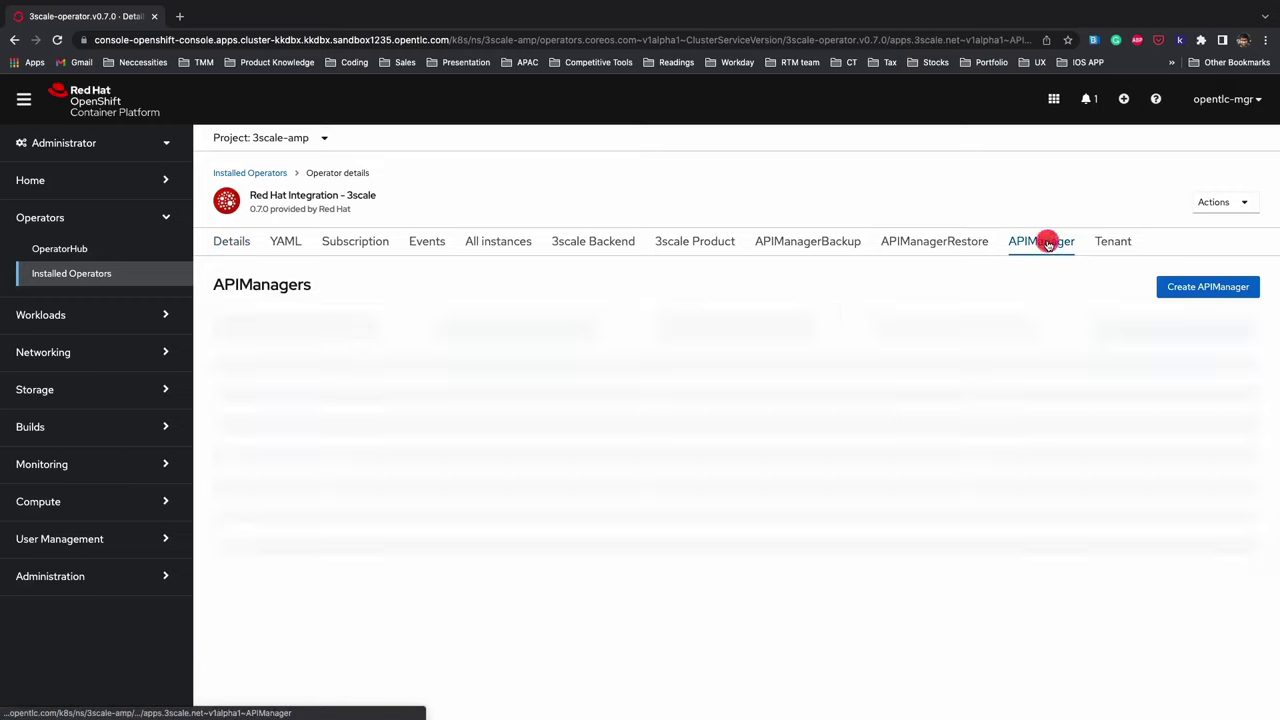
{"action": "left_click", "coordinate": [1229, 293]}
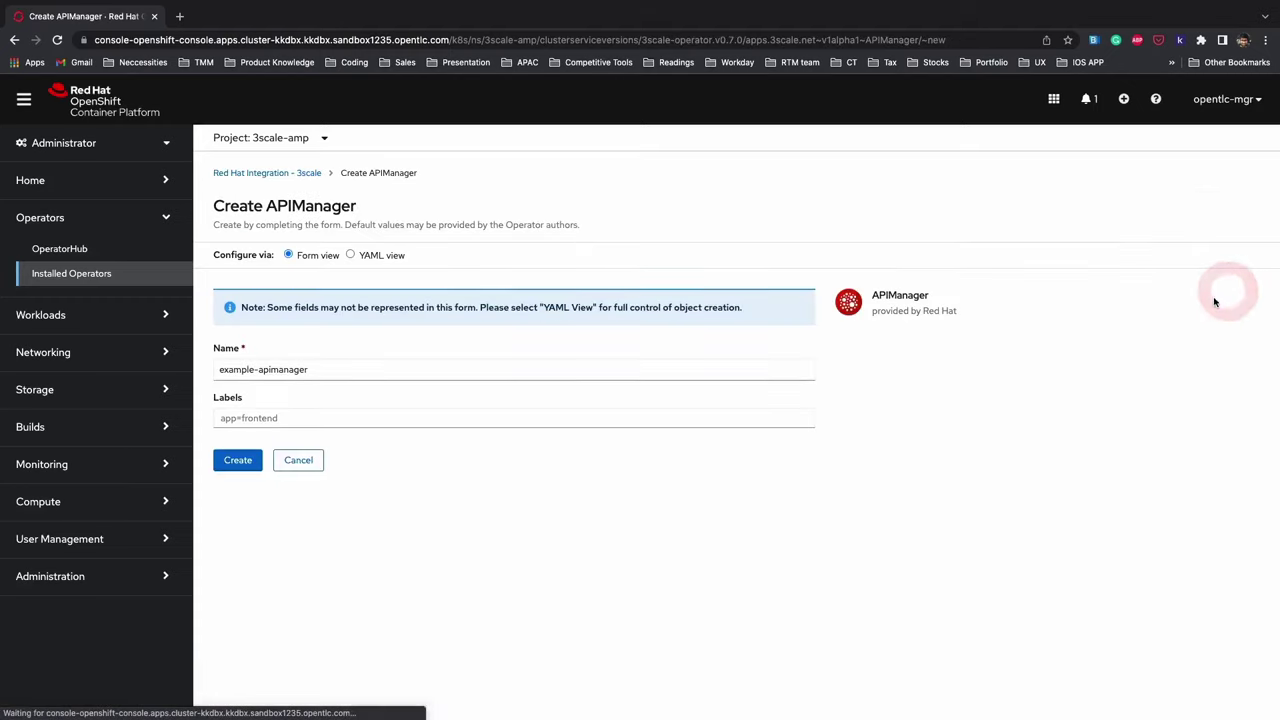
- Replace the sample YAML with the prepared APIManager YAML
{"action": "left_click", "coordinate": [361, 256]}
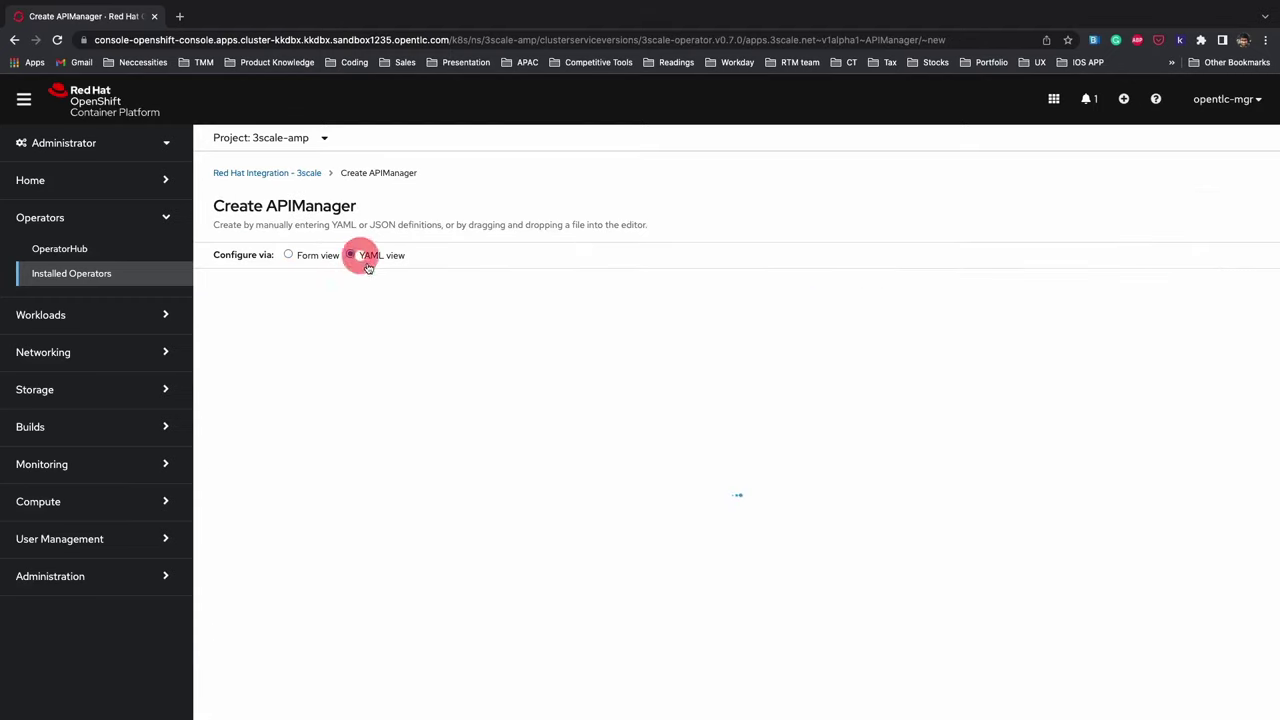
{"action": "left_click", "coordinate": [448, 398]}
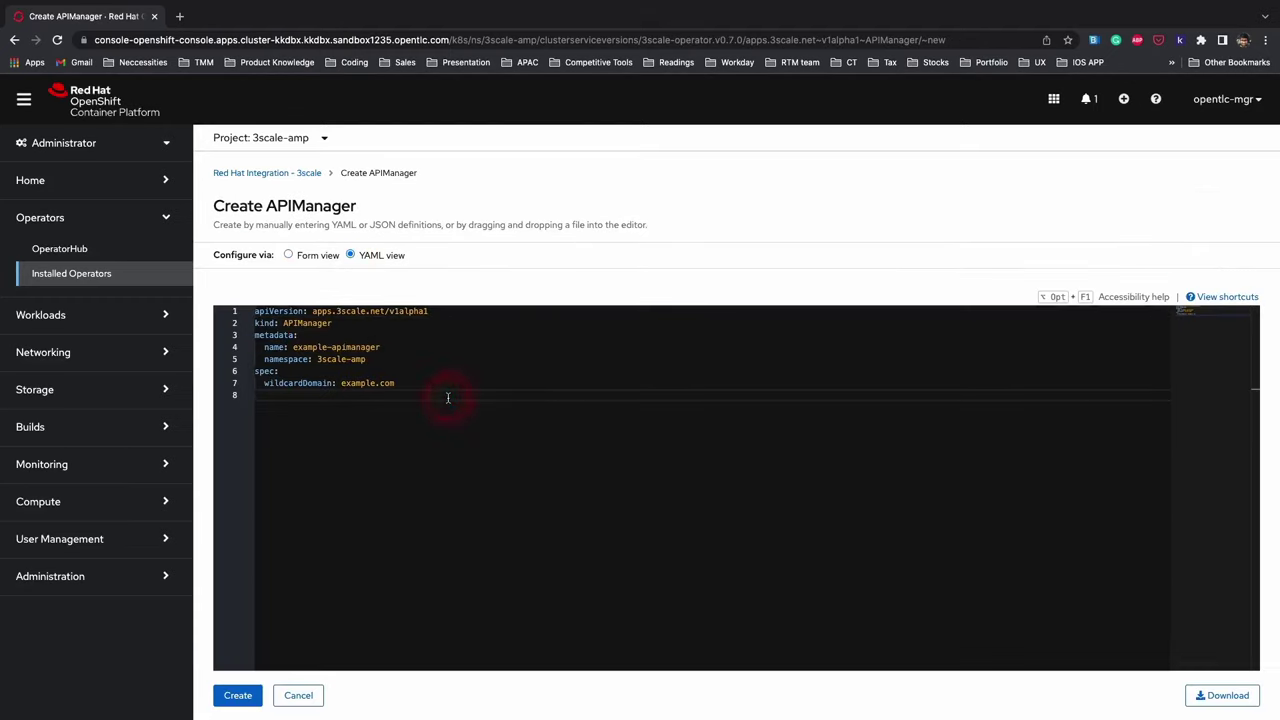
{"action": "key", "text": "super+a"}
{"action": "key", "text": "BackSpace"}
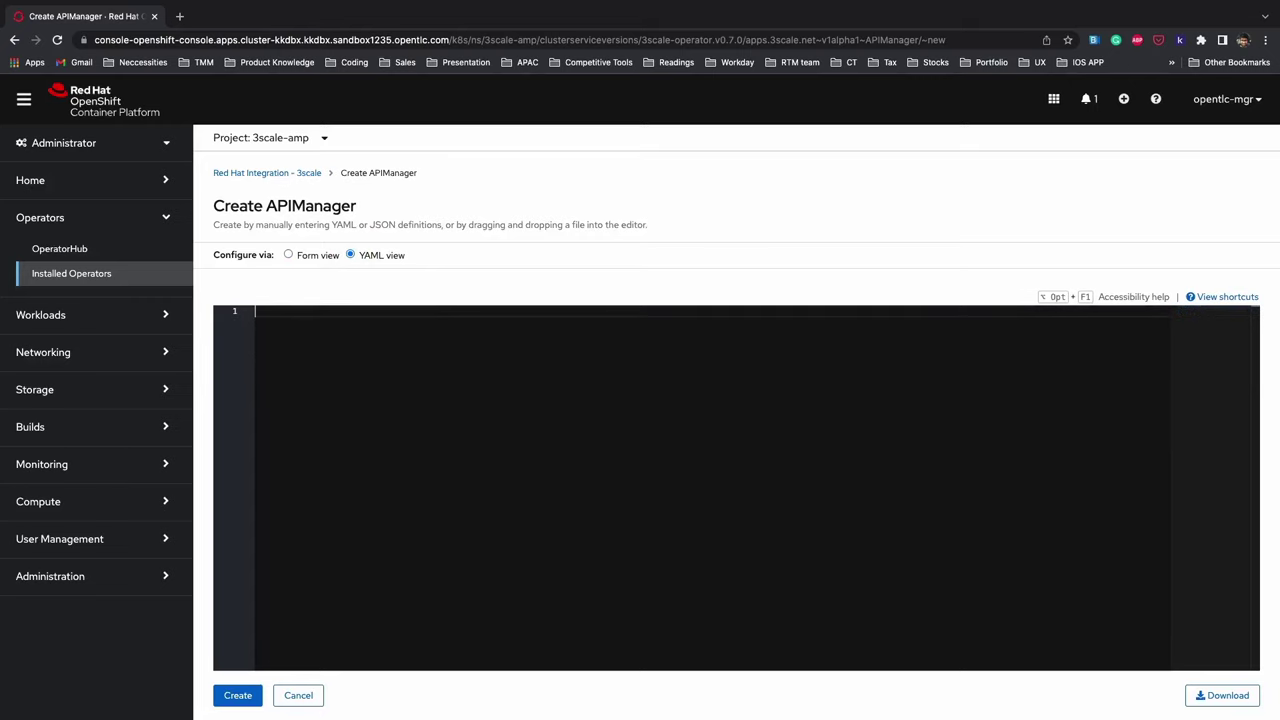
{"action": "type", "text": "apiVersion: apps.3scale.net/v1alpha1 kind: APIManager metadata:   name: apimanager spec:   system:     fileStorage:       persistentVolumeClaim:         storageClassName: ocs-storagecluster-cephfs     redisResources:       limits:         memory: 6Gi   backend:     redisResources:       limits:         memory: 6Gi   wildcardDomain: <WILDCARD-DOMAIN>"}
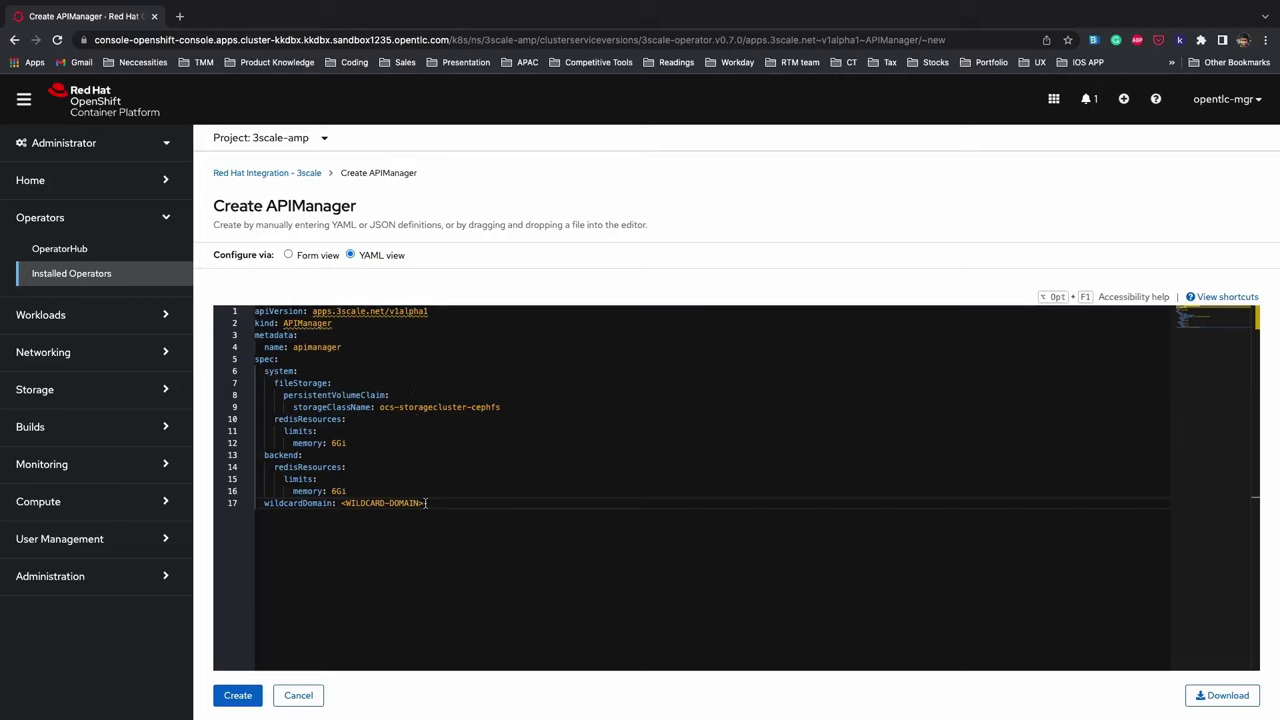
- Set the wildcardDomain to the cluster's apps domain, keep the cephfs storage class, and create the APIManager
{"action": "left_click_drag", "start_coordinate": [426, 503], "coordinate": [343, 503]}
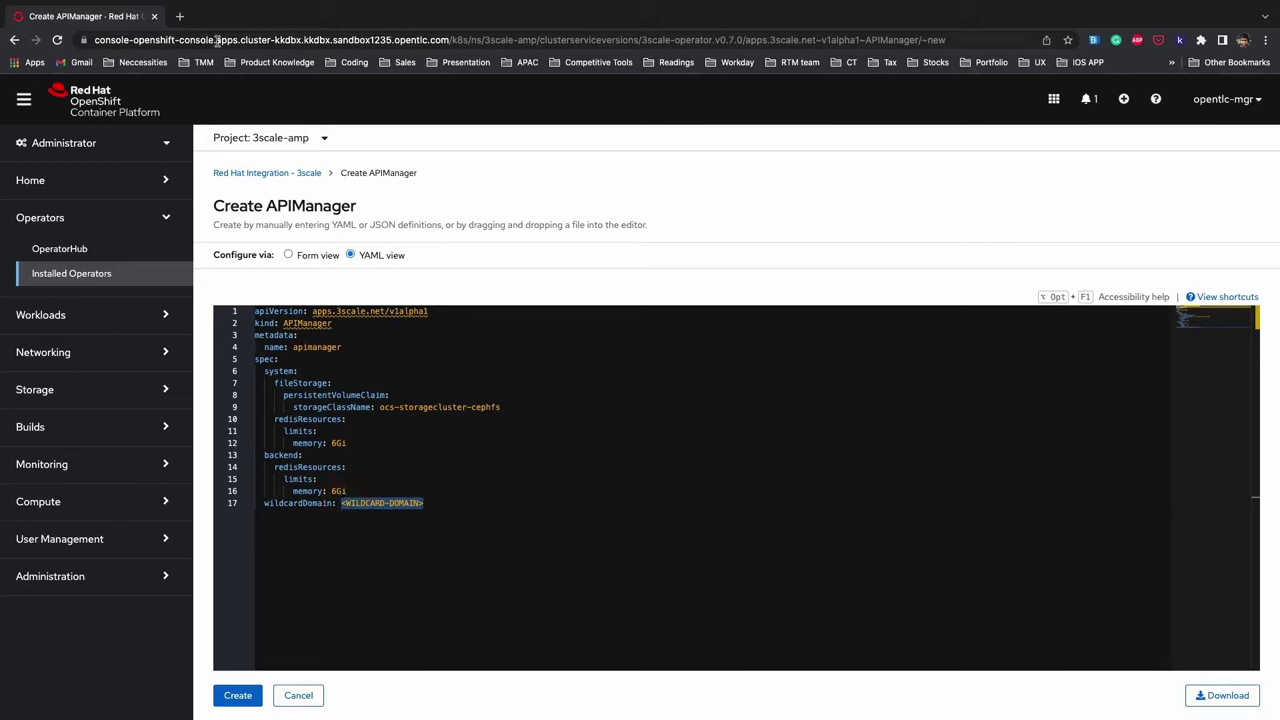
{"action": "left_click_drag", "start_coordinate": [216, 41], "coordinate": [447, 40]}
{"action": "key", "text": "super+c"}
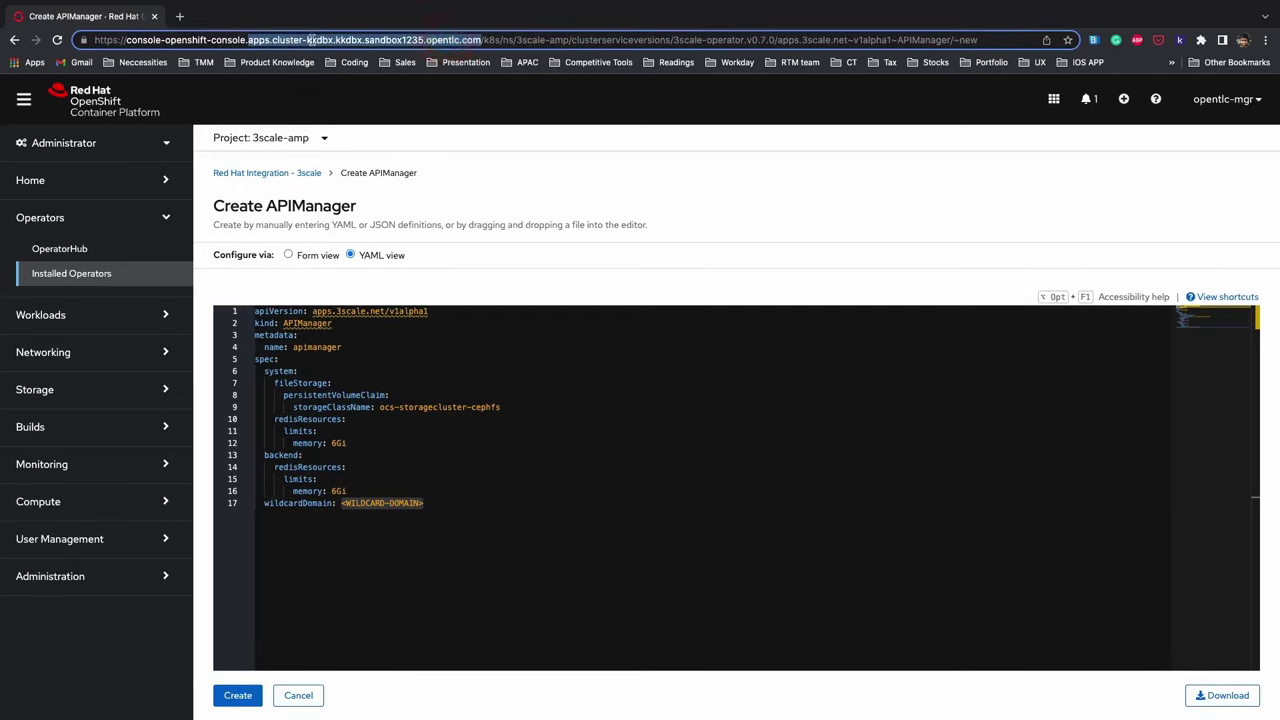
{"action": "left_click", "coordinate": [429, 506]}
{"action": "left_click_drag", "start_coordinate": [425, 505], "coordinate": [341, 505]}
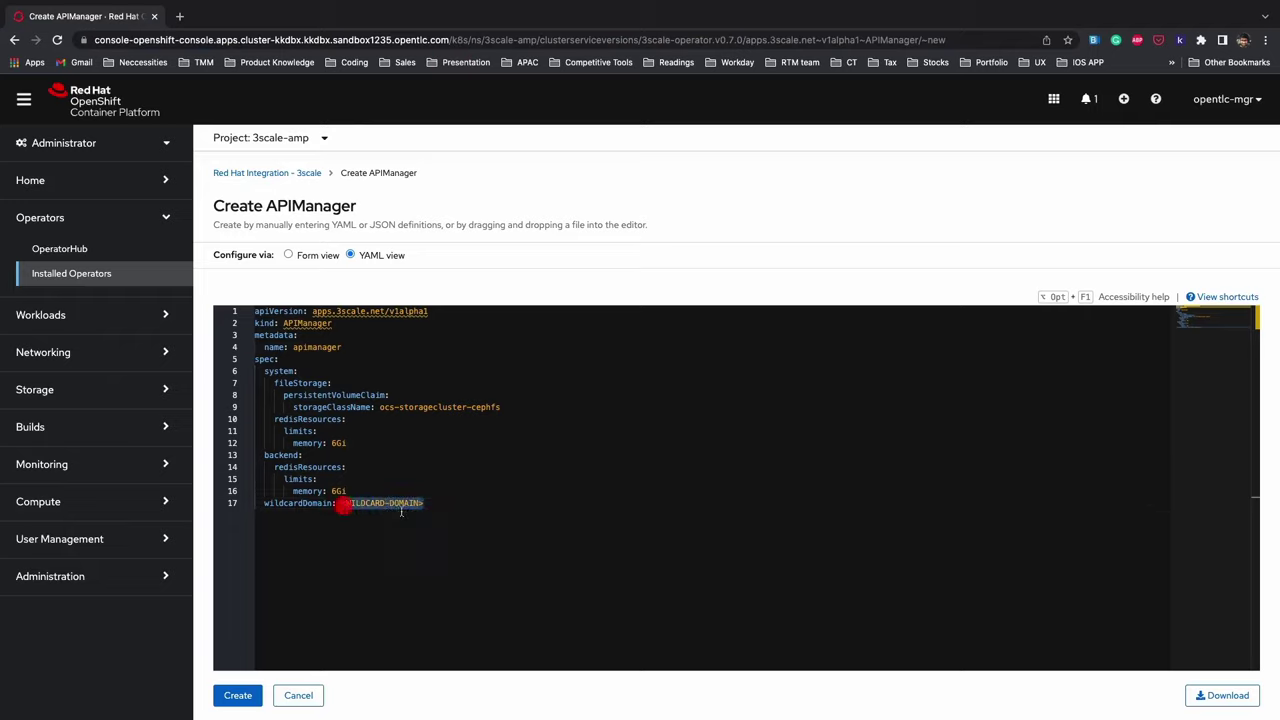
{"action": "key", "text": "super+v"}
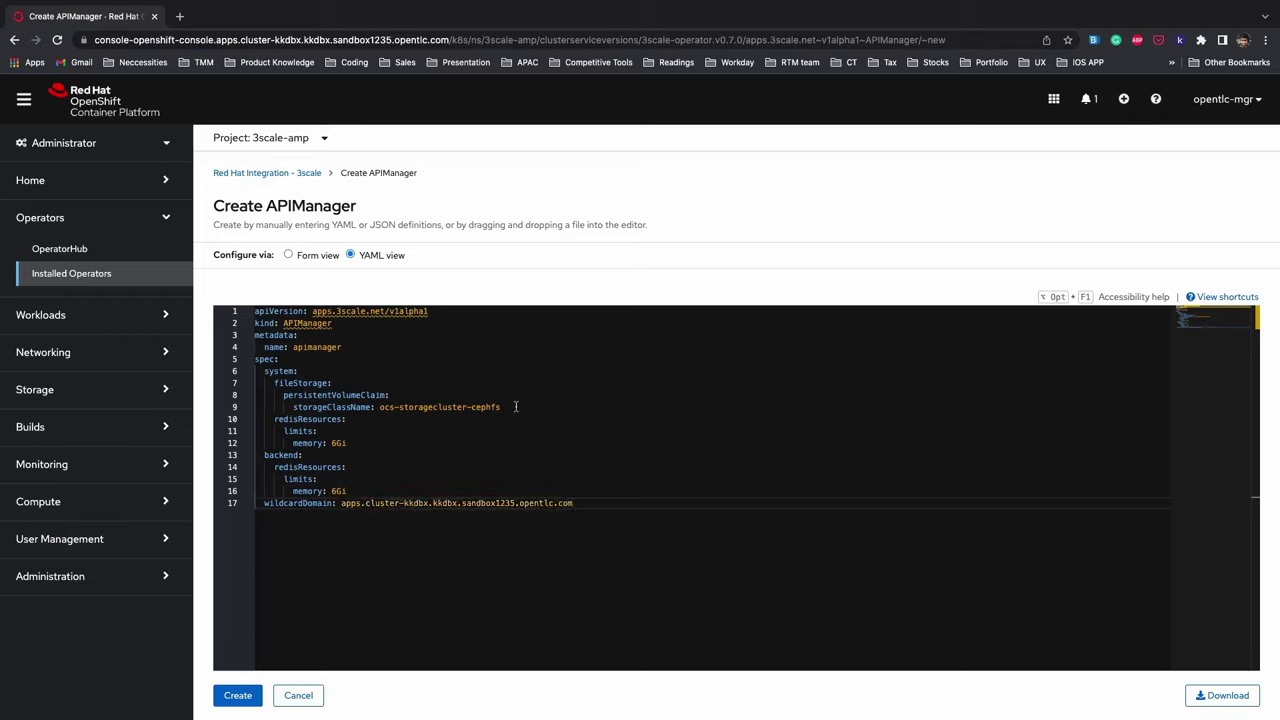
{"action": "left_click_drag", "start_coordinate": [500, 407], "coordinate": [292, 407]}
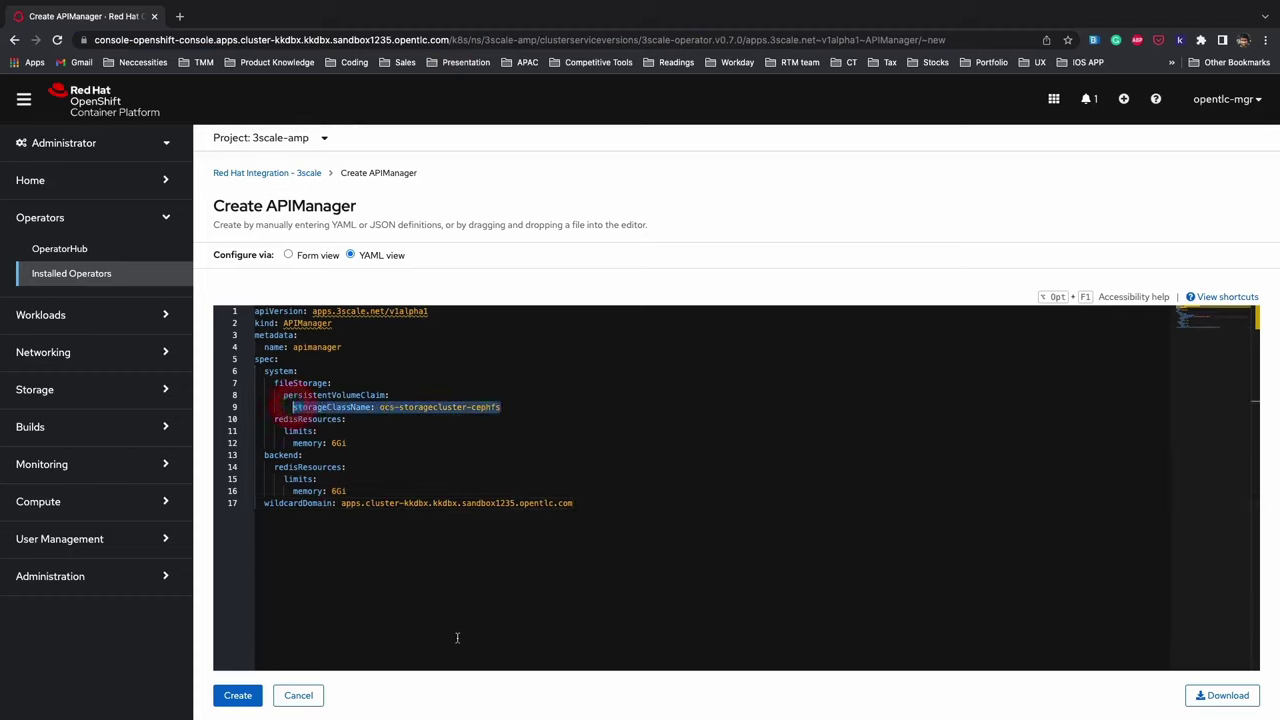
{"action": "left_click", "coordinate": [448, 612]}
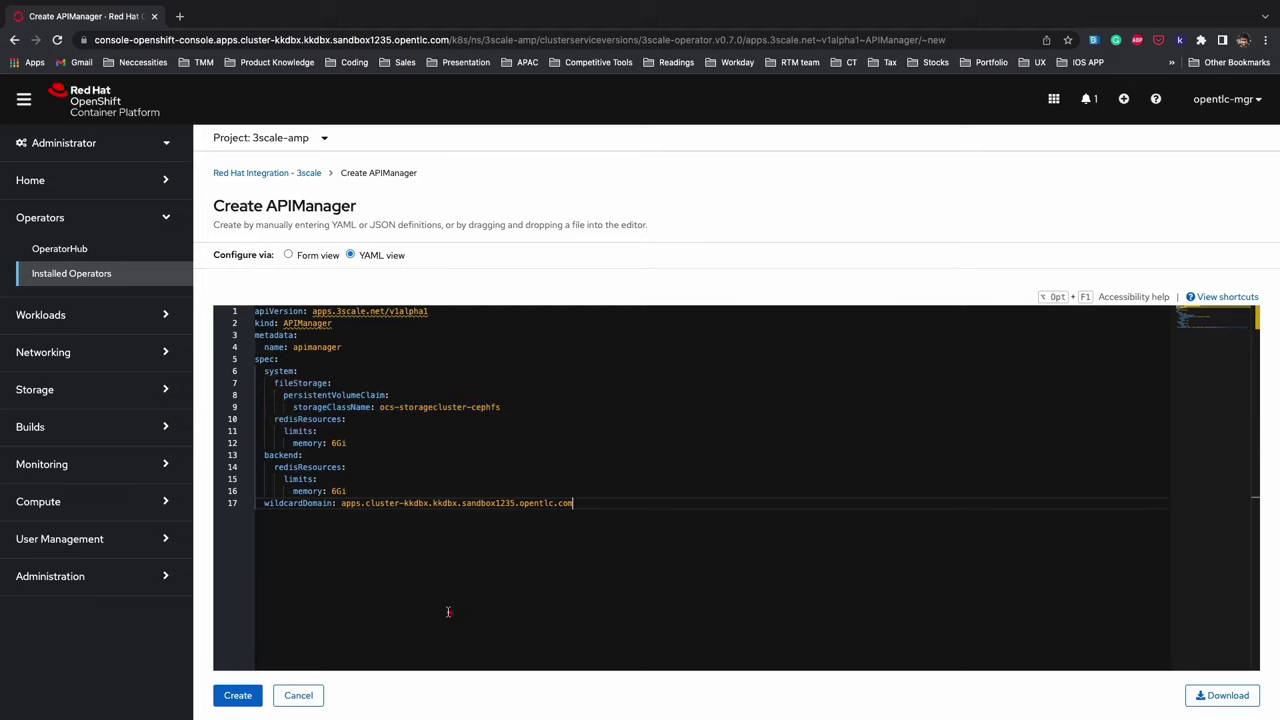
{"action": "left_click", "coordinate": [436, 416]}
{"action": "left_click", "coordinate": [240, 700]}
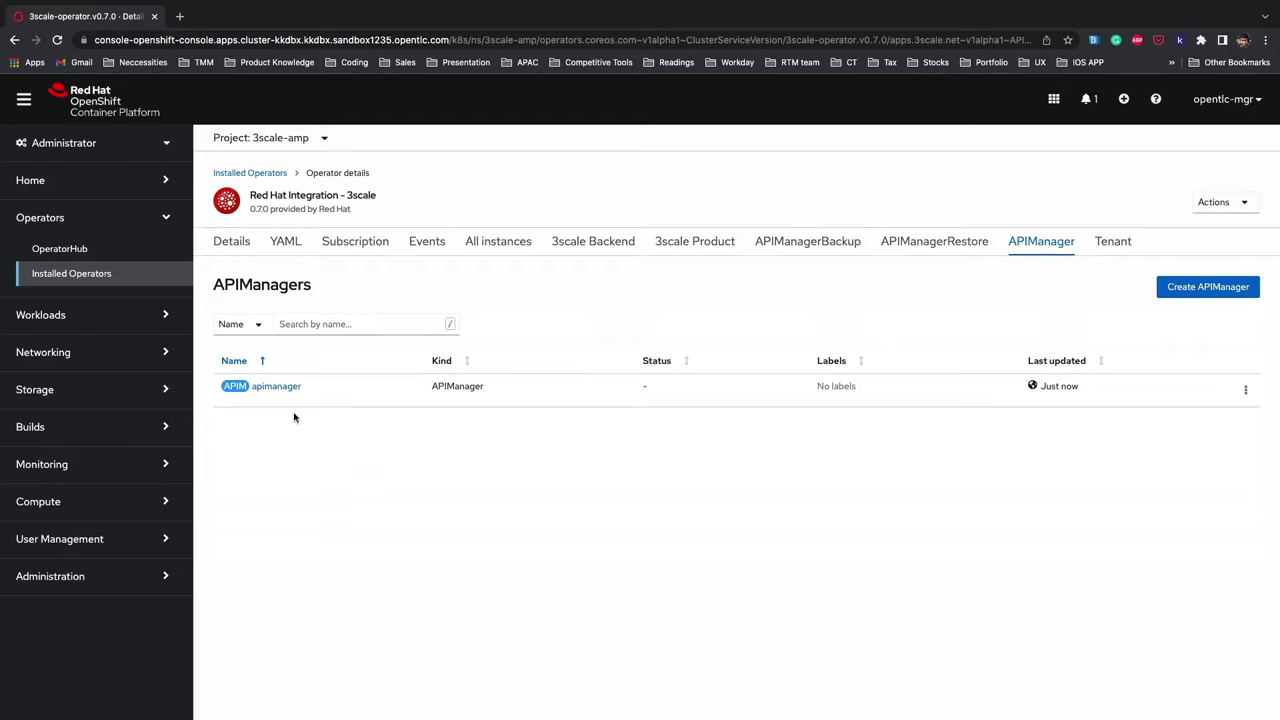
- Switch to the Developer perspective and show the project's Topology view
{"action": "left_click", "coordinate": [155, 150]}
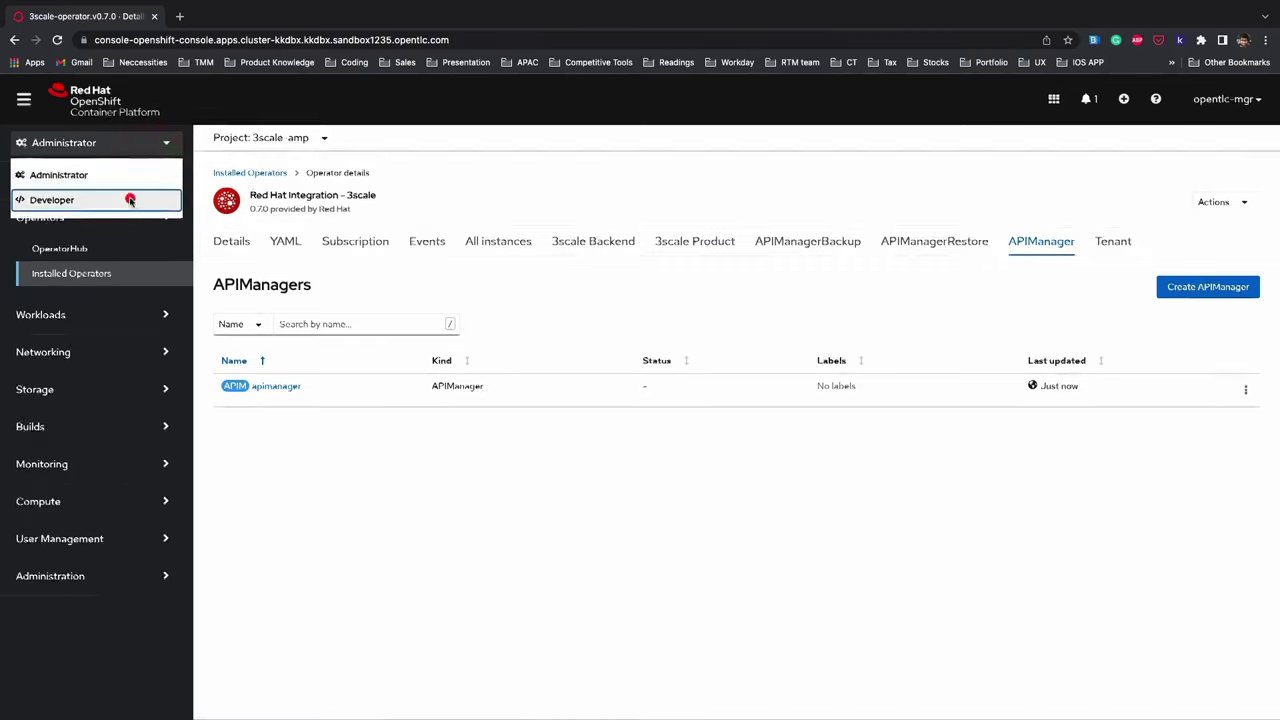
{"action": "left_click", "coordinate": [129, 200]}
{"action": "left_click", "coordinate": [799, 361]}
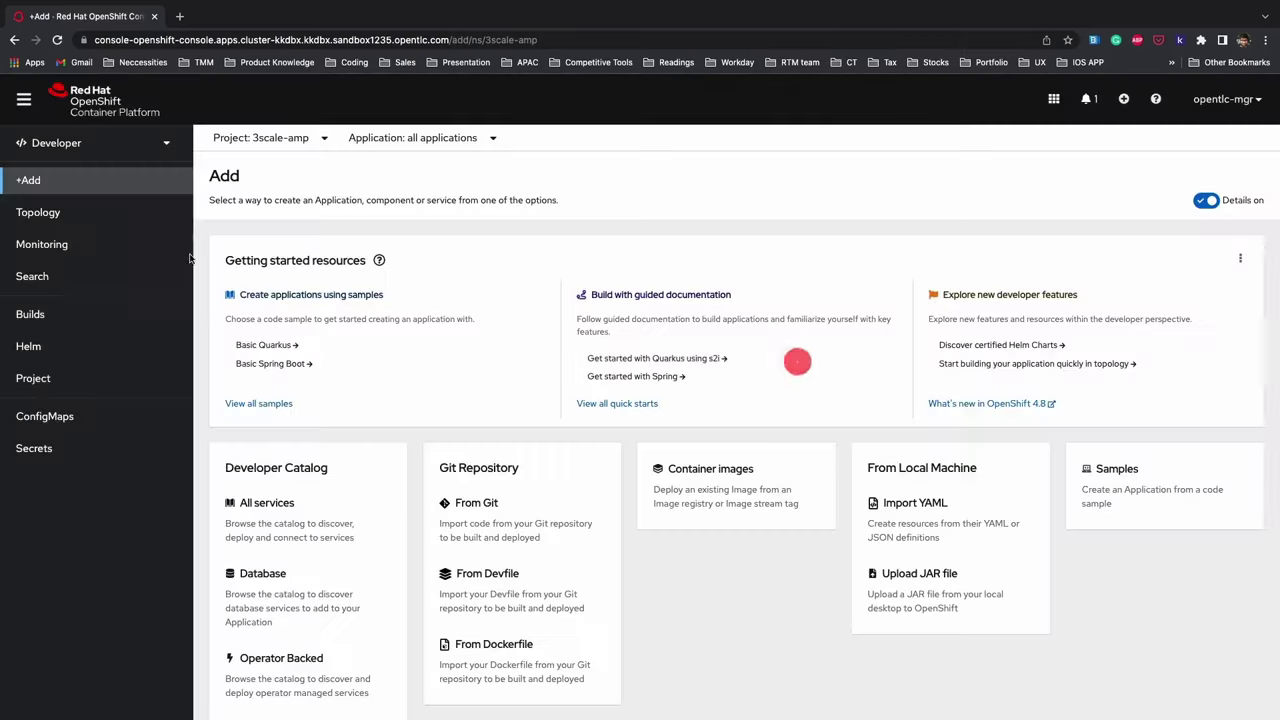
{"action": "left_click", "coordinate": [130, 215]}
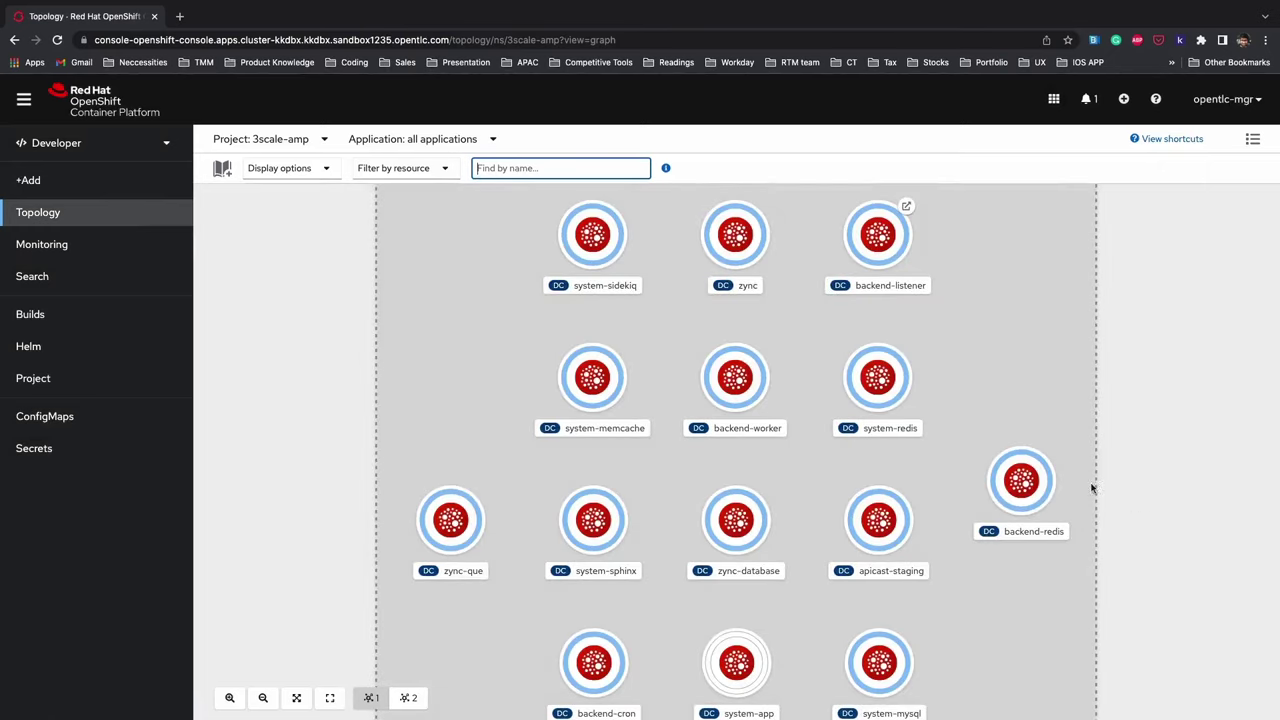
- Pan the topology graph upward to reveal the bottom row including system-app
{"action": "left_click", "coordinate": [1064, 403]}
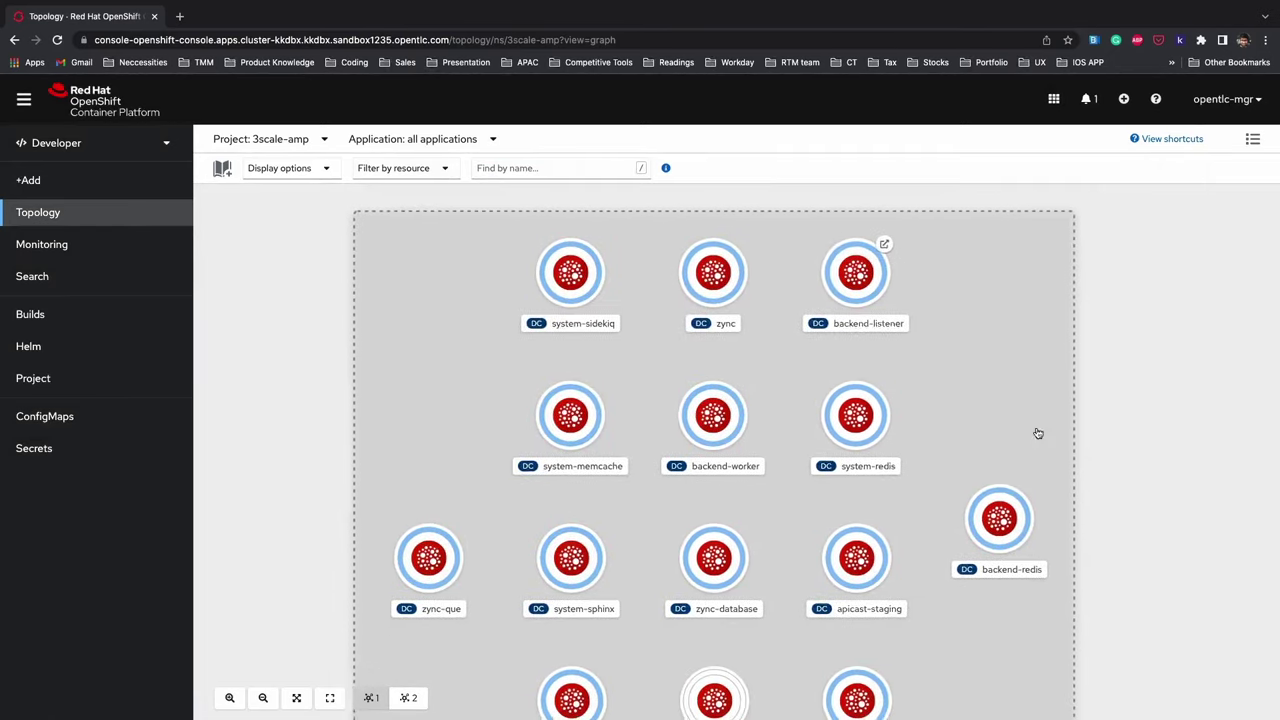
{"action": "left_click", "coordinate": [1023, 418]}
{"action": "left_click_drag", "start_coordinate": [1030, 426], "coordinate": [1029, 354]}
{"action": "left_click", "coordinate": [1029, 354]}
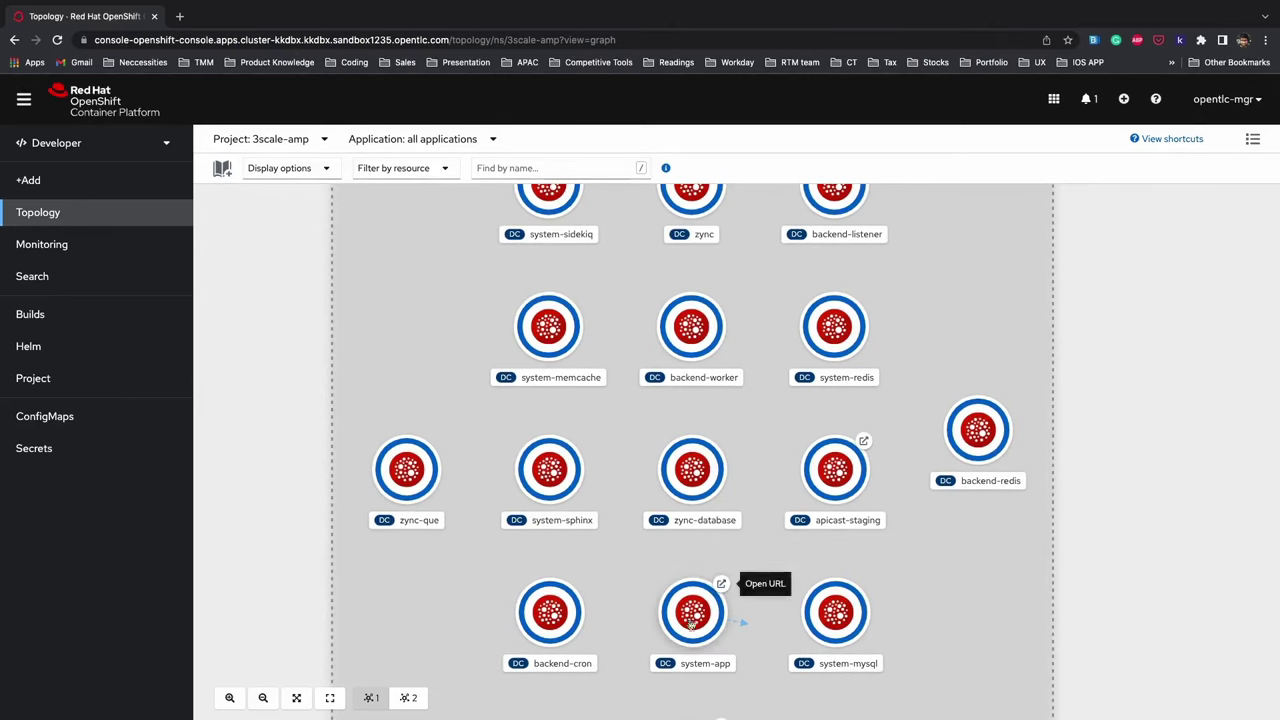
- Open system-app's 3scale-admin route in a new tab, then list the project's Secrets
{"action": "left_click", "coordinate": [693, 617]}
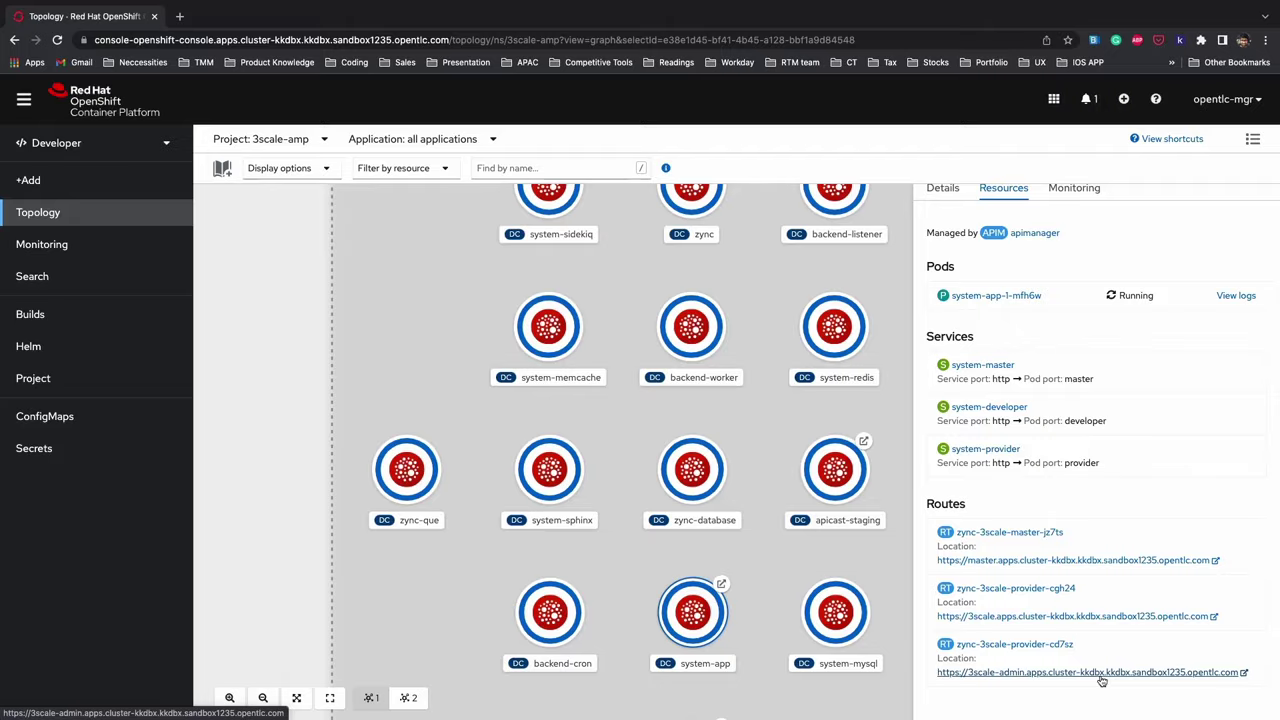
{"action": "left_click", "coordinate": [1090, 672]}
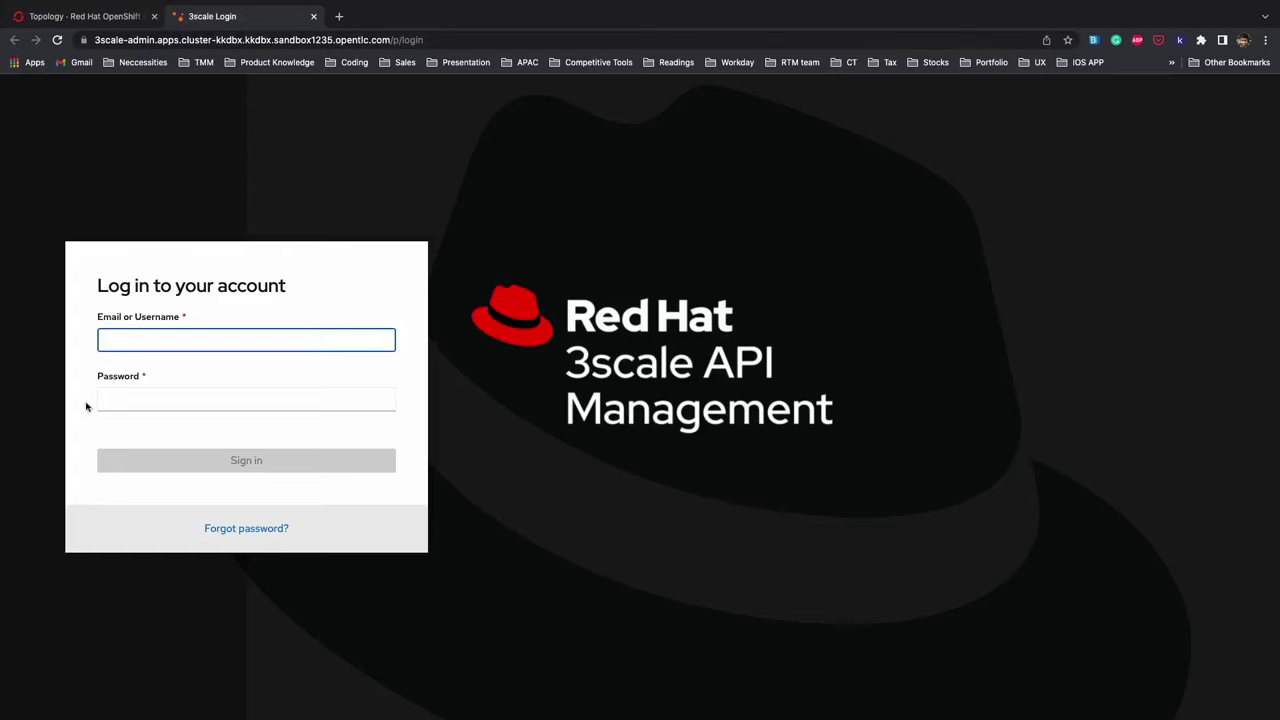
{"action": "left_click", "coordinate": [113, 17]}
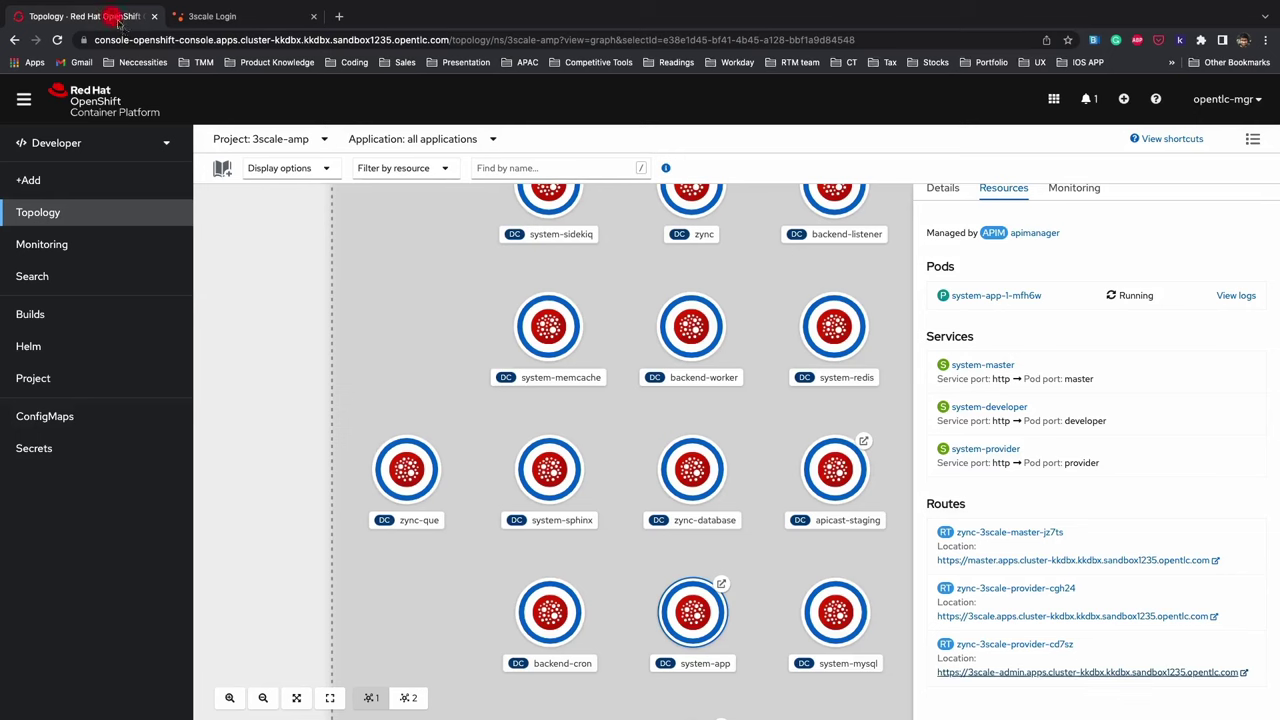
{"action": "left_click", "coordinate": [44, 460]}
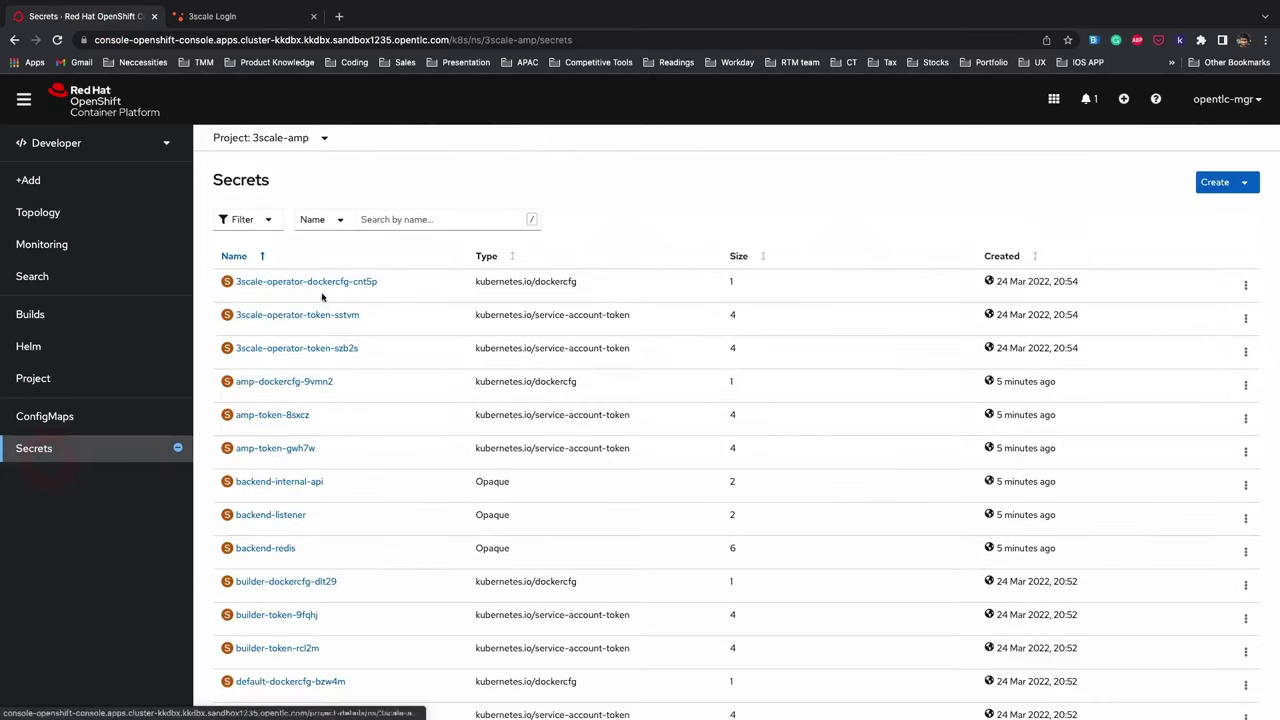
- Filter secrets by 'seed' and copy ADMIN_PASSWORD from the system-seed secret
{"action": "left_click", "coordinate": [411, 219]}
{"action": "type", "text": "se"}
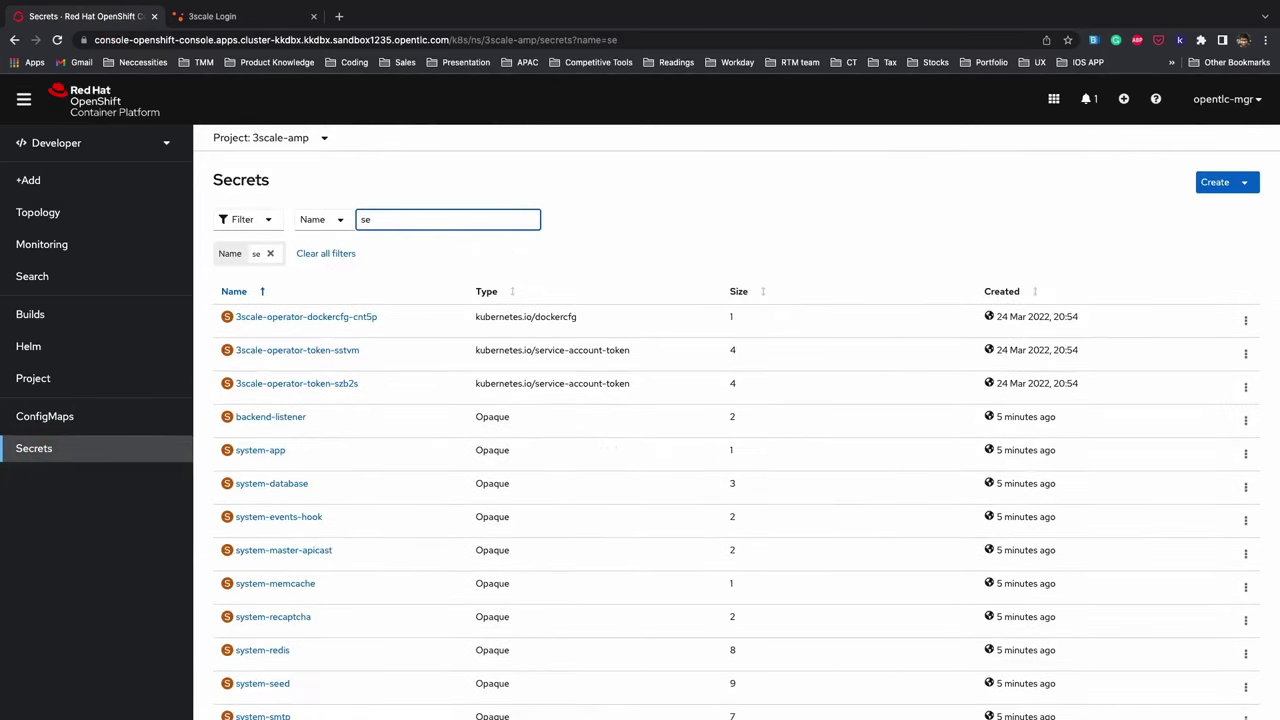
{"action": "type", "text": "ed"}
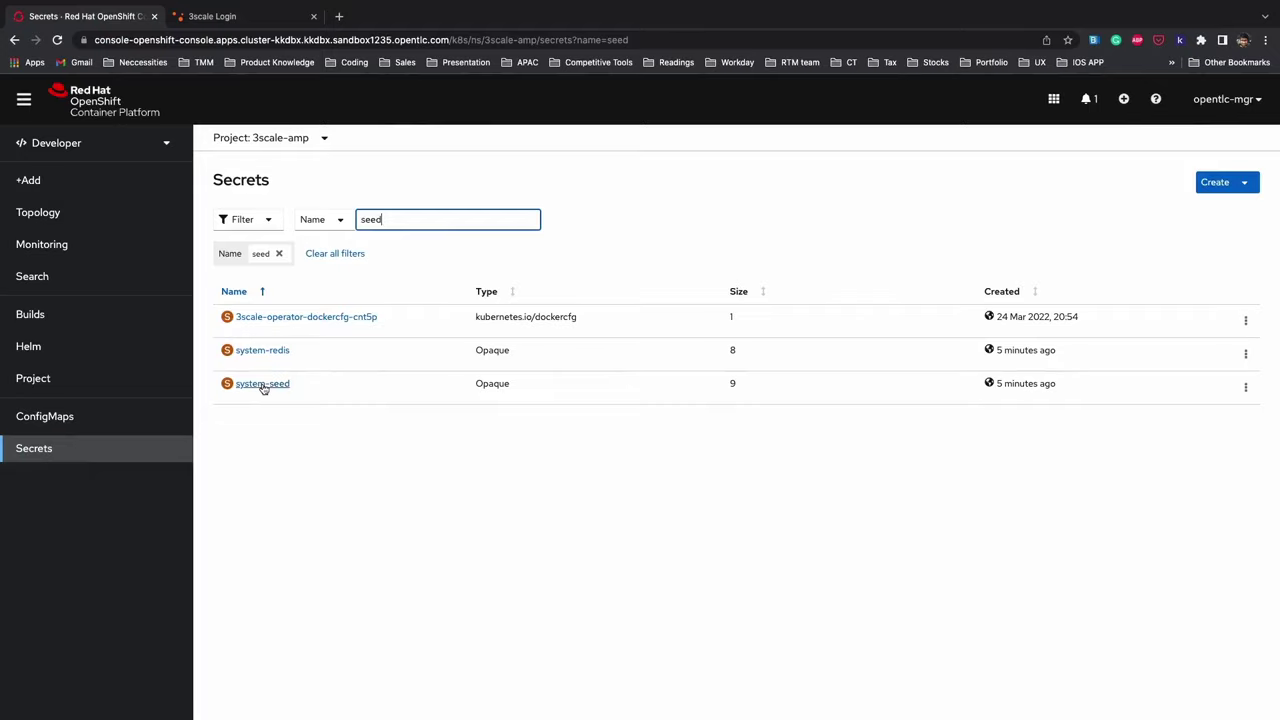
{"action": "left_click", "coordinate": [261, 386]}
{"action": "scroll", "coordinate": [334, 460], "scroll_direction": "down", "scroll_amount": 5}
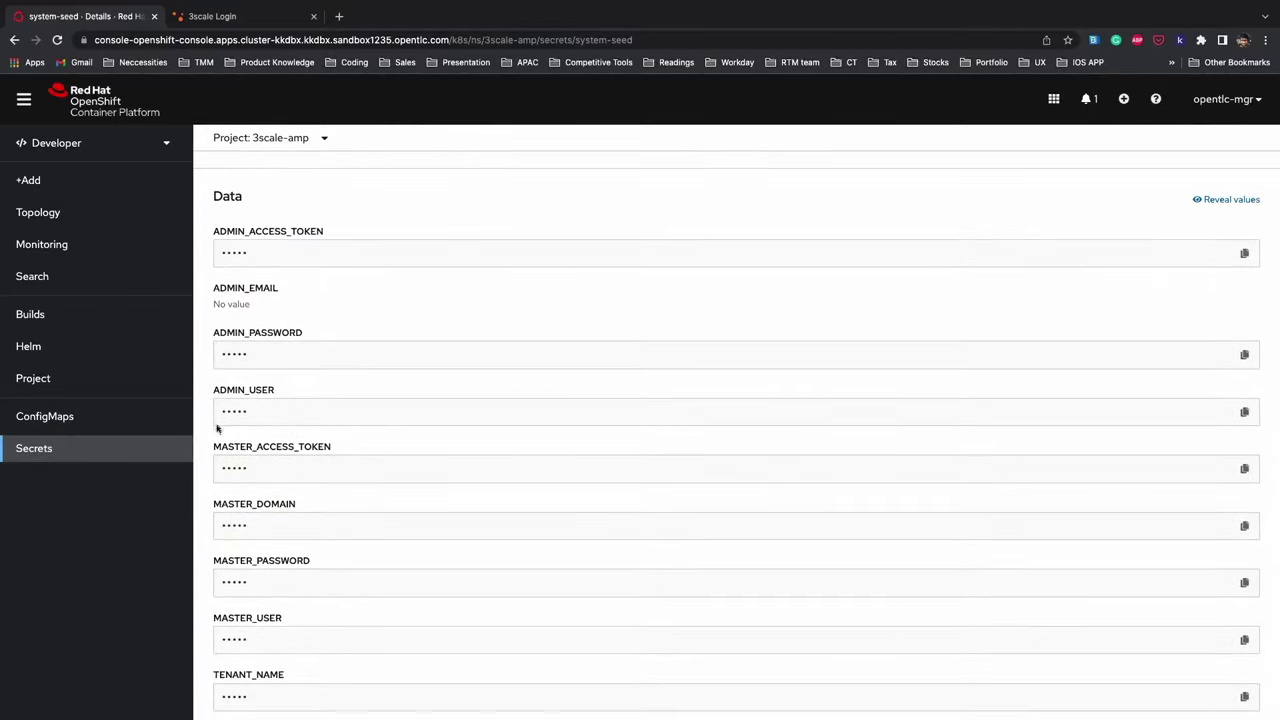
{"action": "left_click", "coordinate": [1244, 354]}
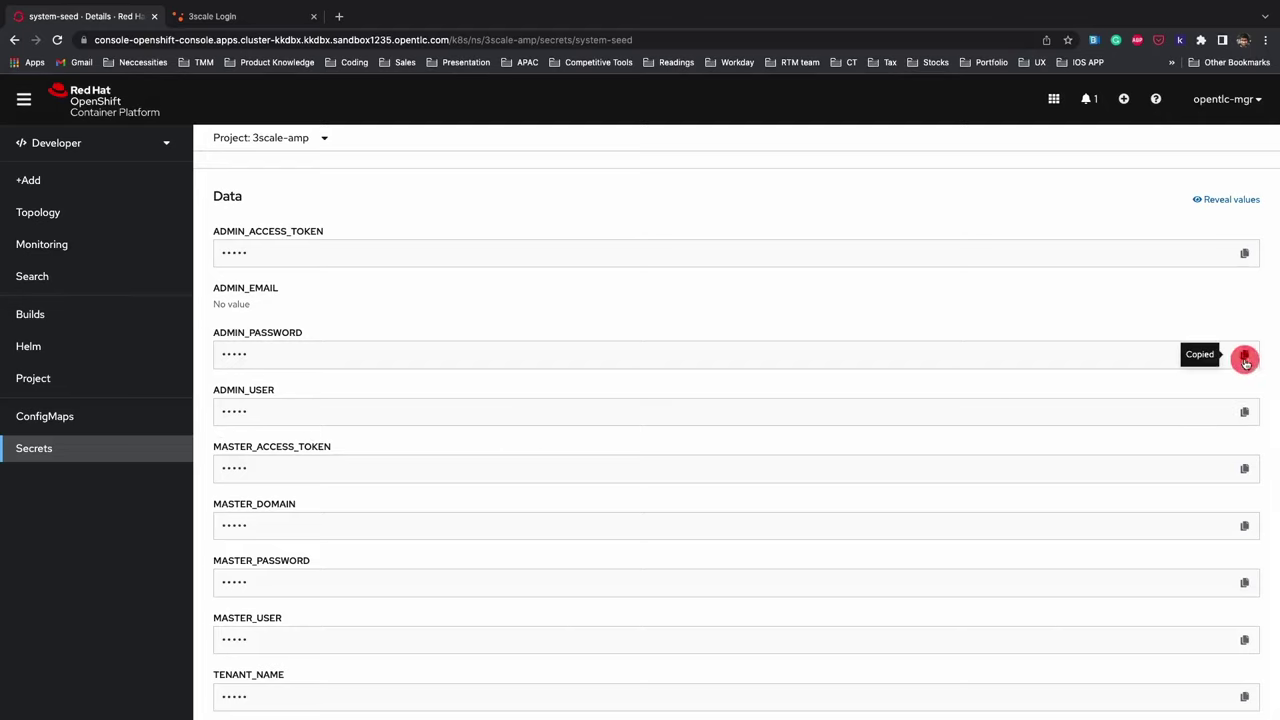
- Sign in to the 3scale admin portal as admin with the copied password
{"action": "left_click", "coordinate": [220, 16]}
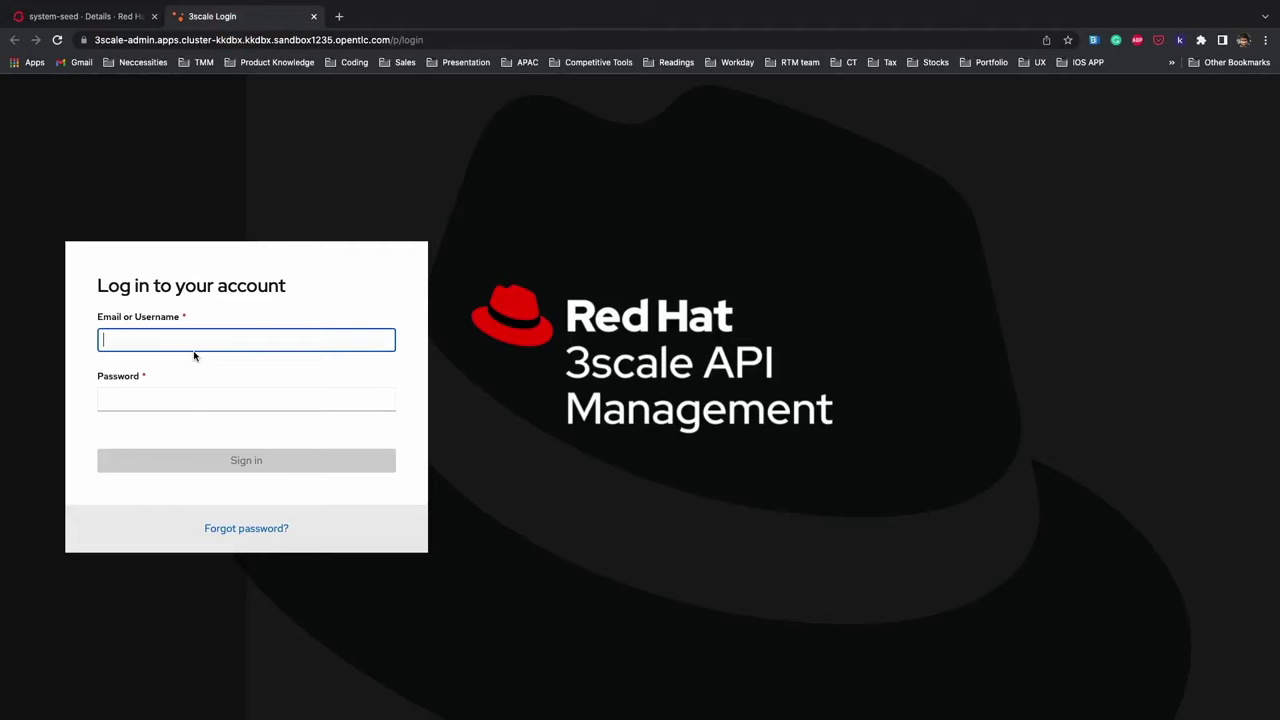
{"action": "type", "text": "admin"}
{"action": "key", "text": "Tab"}
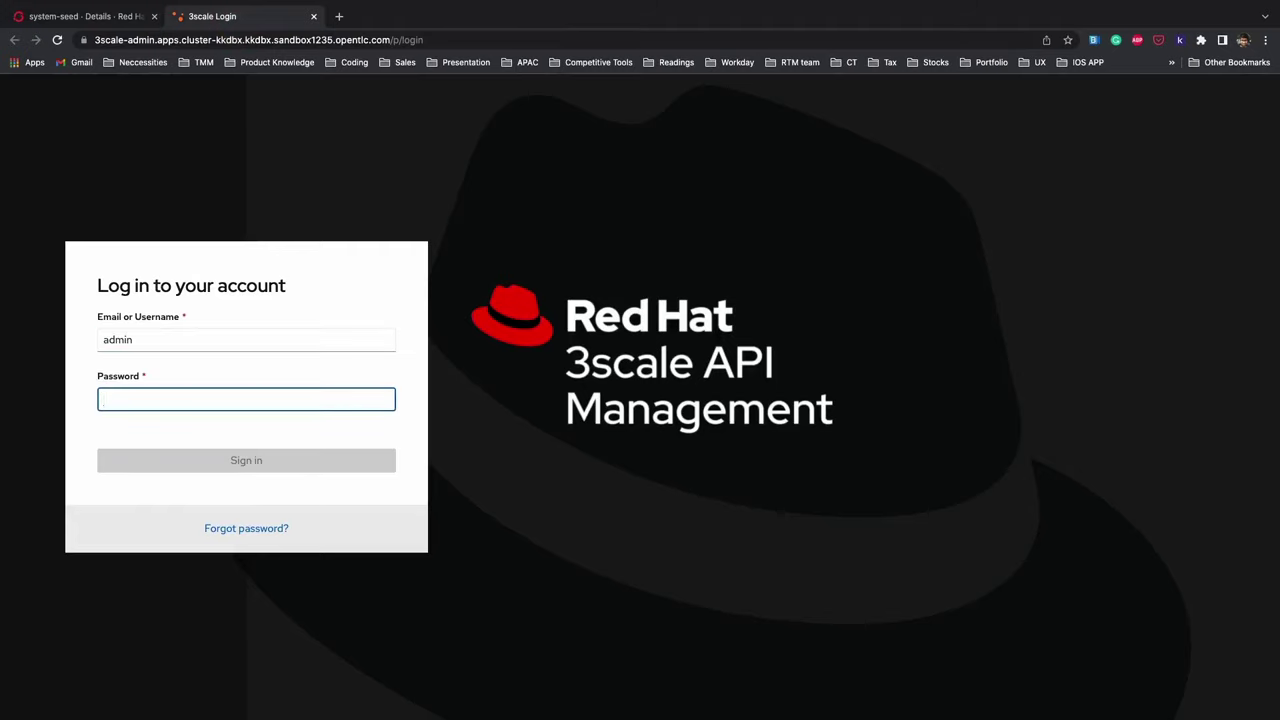
{"action": "key", "text": "super+v"}
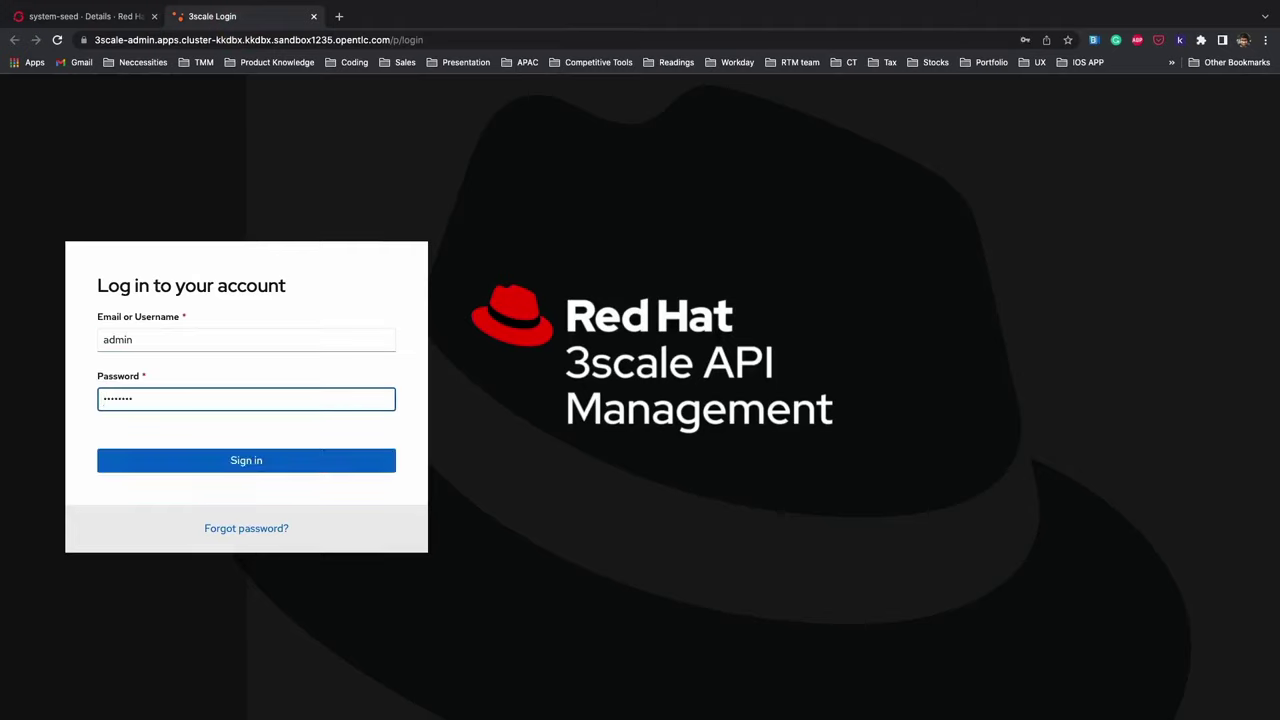
{"action": "left_click", "coordinate": [252, 470]}
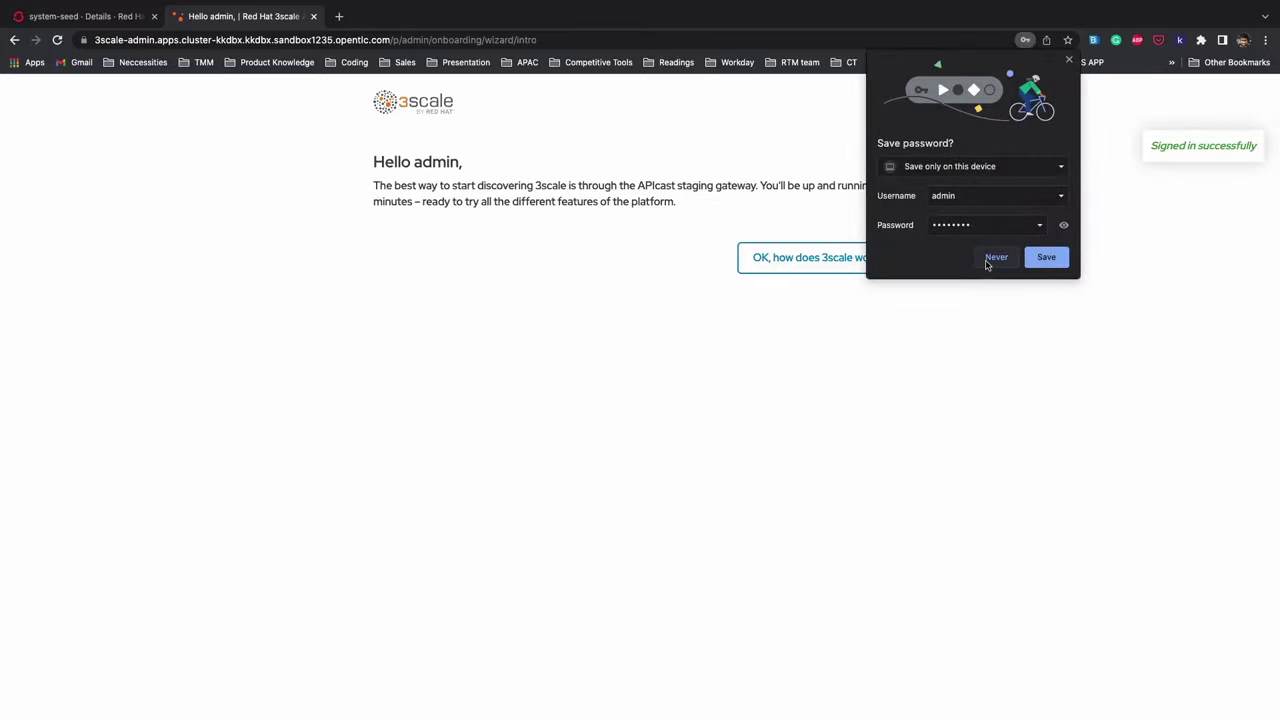
- Decline browser password saving, dismiss the onboarding wizard, and go to Developer Portal content
{"action": "left_click", "coordinate": [992, 259]}
{"action": "left_click", "coordinate": [898, 102]}
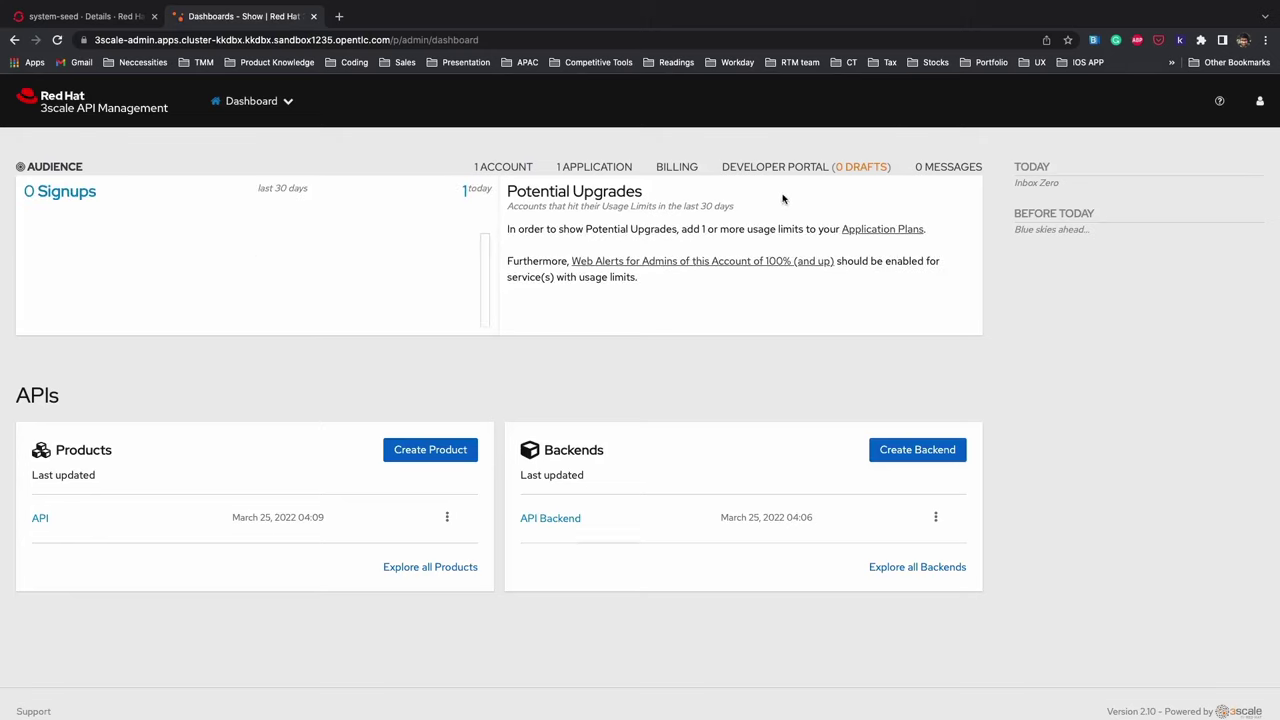
{"action": "left_click", "coordinate": [790, 167]}
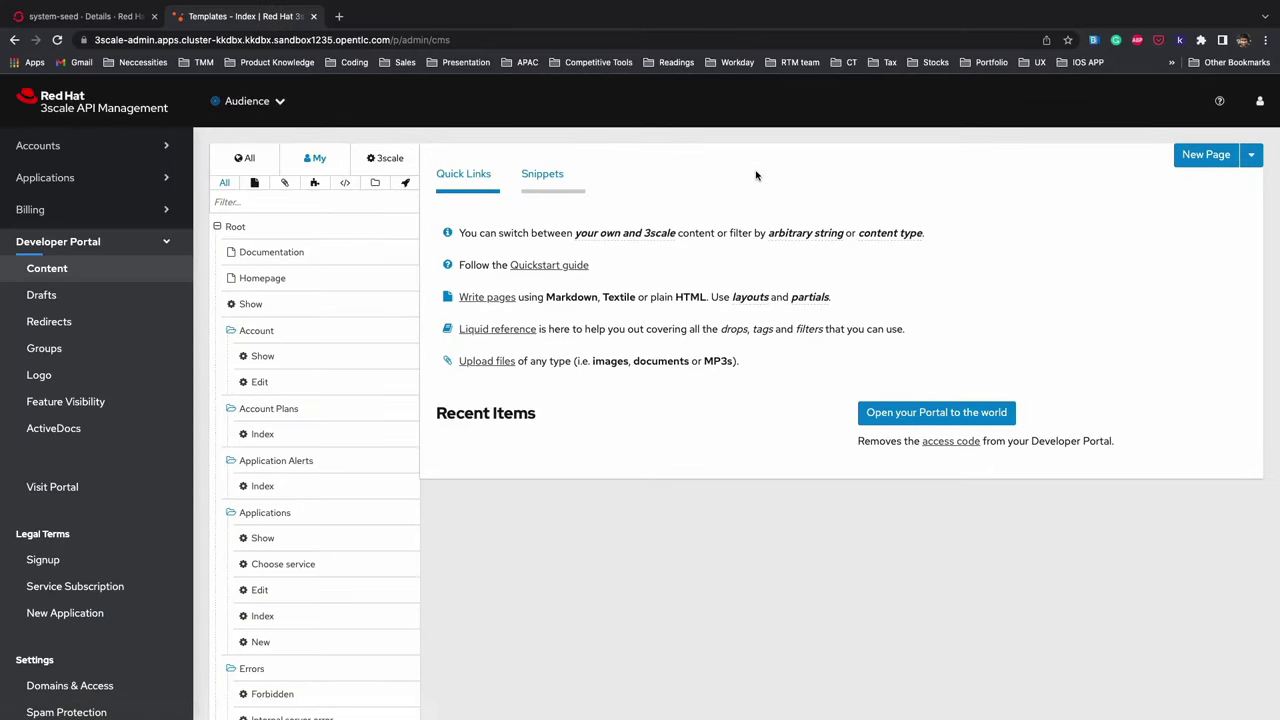
- Open the live Echo API developer portal in a new tab, then return to the templates list
{"action": "left_click", "coordinate": [55, 488]}
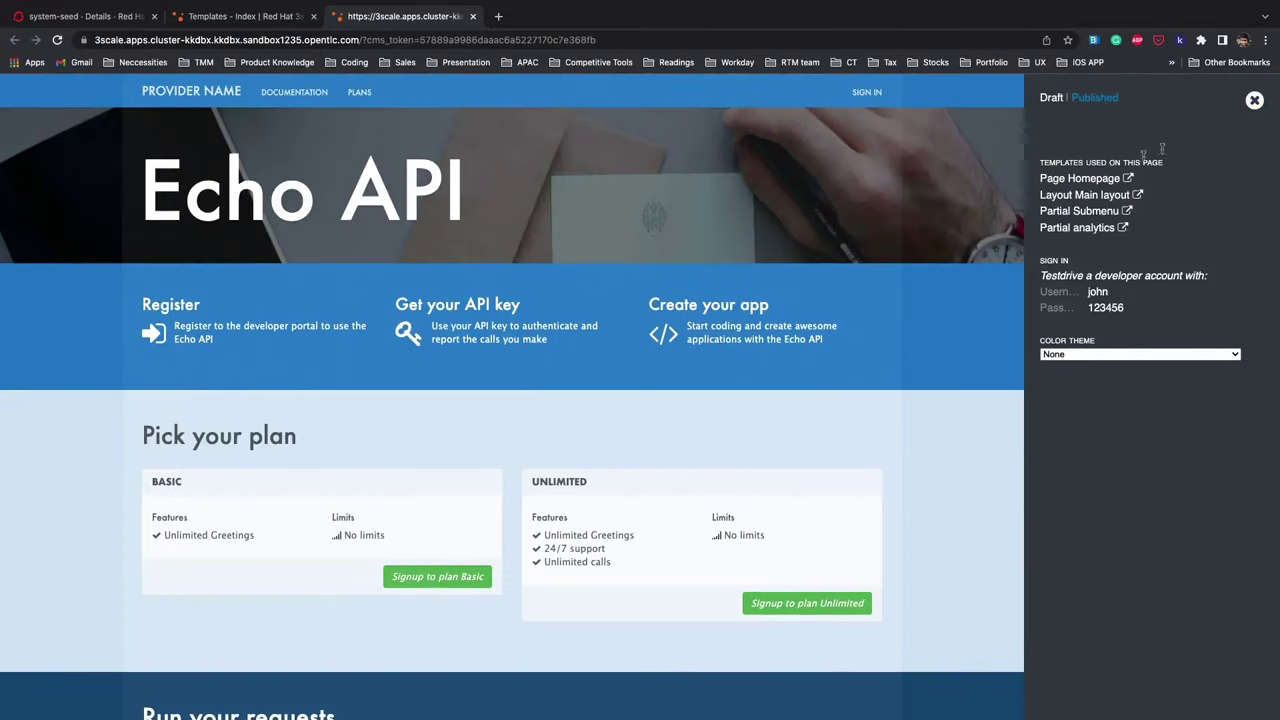
{"action": "left_click", "coordinate": [1256, 101]}
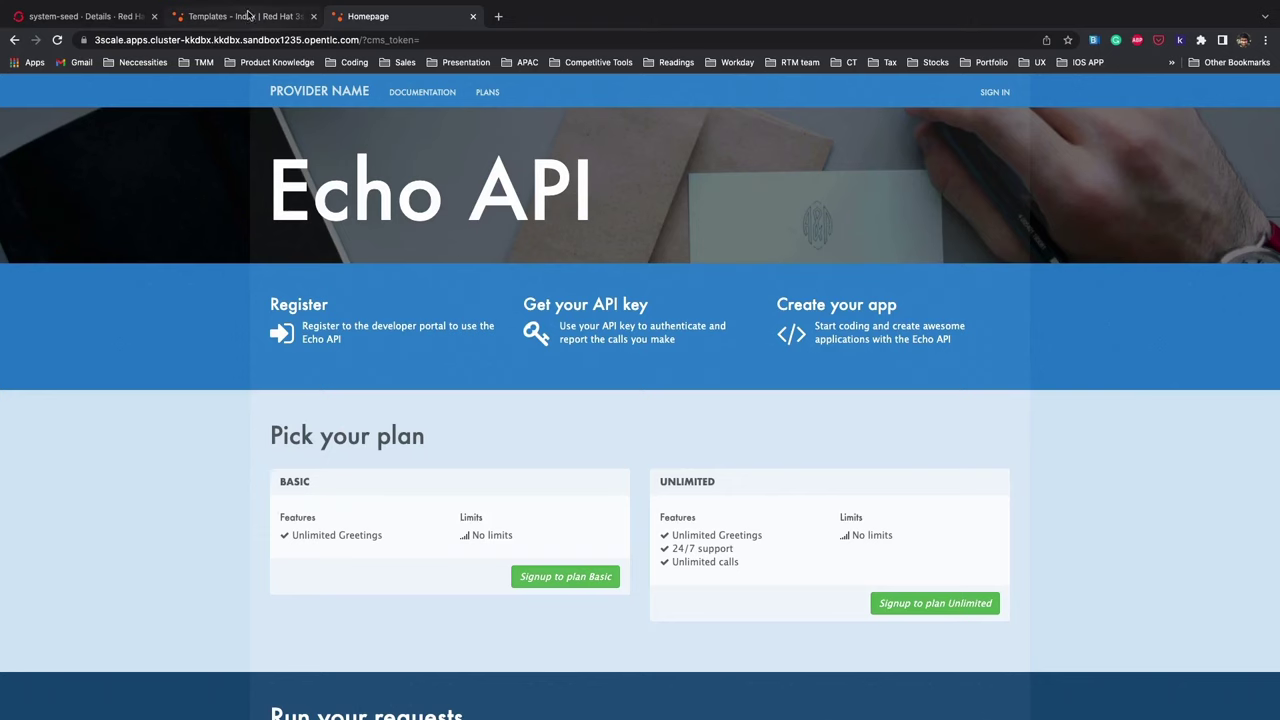
{"action": "left_click", "coordinate": [249, 15]}
- In the Homepage template, replace 'Echo' with 'Red Hat' in the line 5 <h1> heading
{"action": "left_click", "coordinate": [283, 287]}
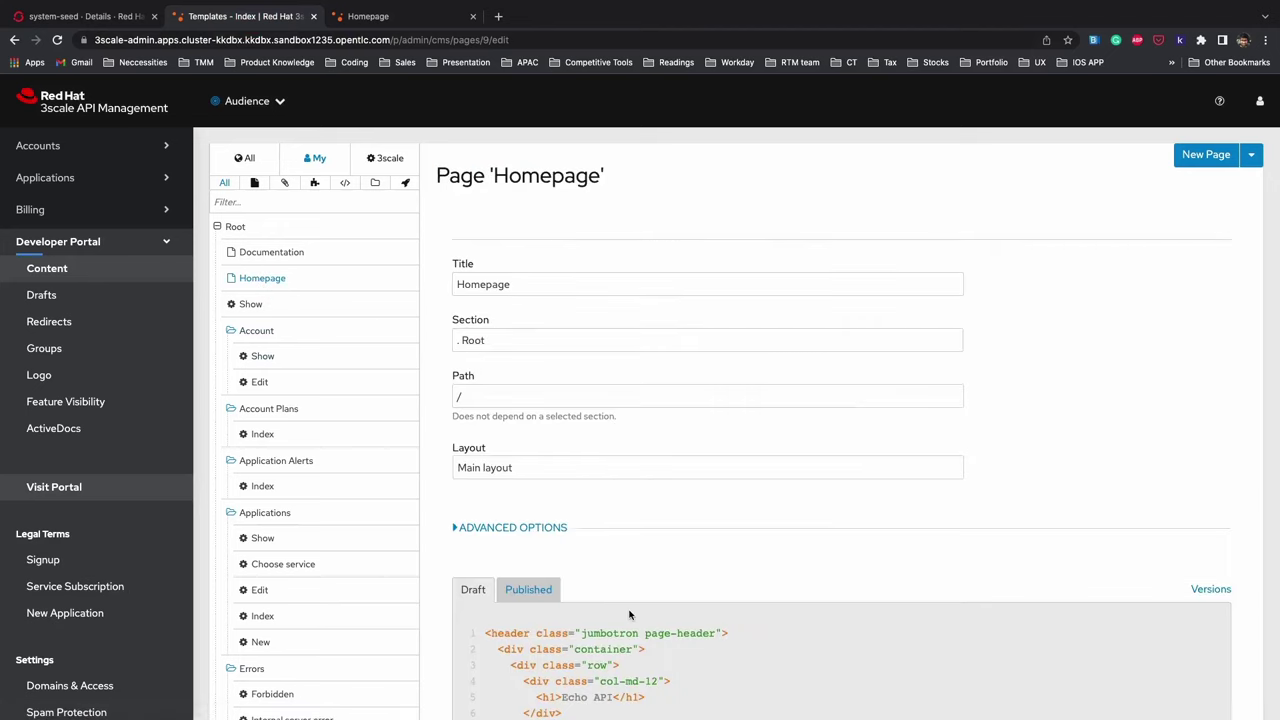
{"action": "scroll", "coordinate": [629, 609], "scroll_direction": "down", "scroll_amount": 2}
{"action": "scroll", "coordinate": [630, 607], "scroll_direction": "down", "scroll_amount": 1}
{"action": "left_click", "coordinate": [593, 564]}
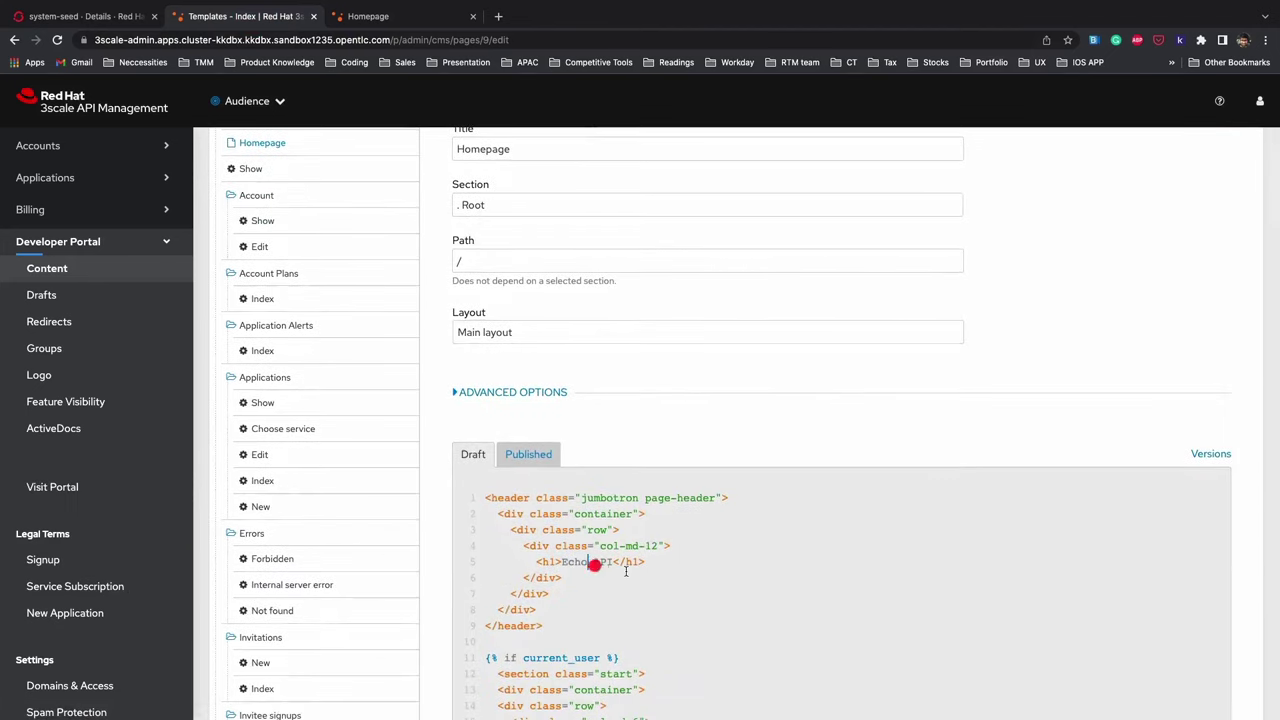
{"action": "type", "text": "Red Hat"}
- Publish the edited Homepage template and go to the developer portal homepage tab
{"action": "scroll", "coordinate": [775, 487], "scroll_direction": "down", "scroll_amount": 20}
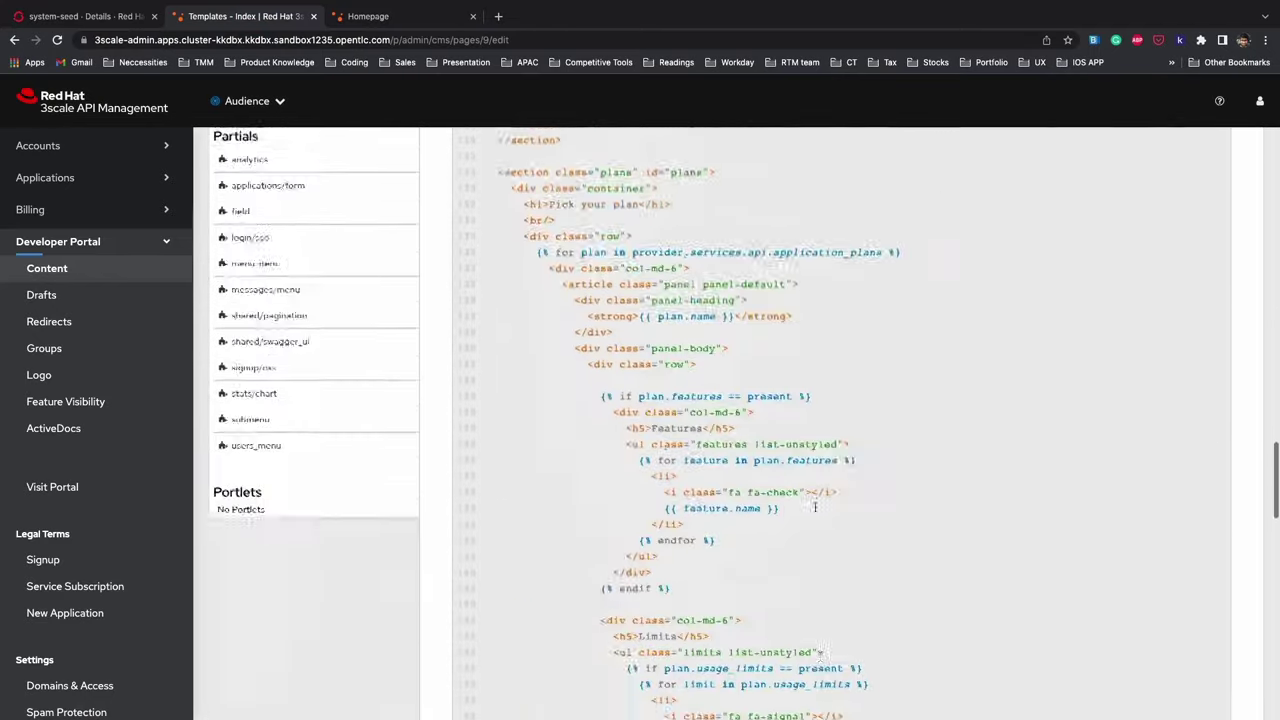
{"action": "scroll", "coordinate": [820, 524], "scroll_direction": "down", "scroll_amount": 10}
{"action": "left_click", "coordinate": [1096, 546]}
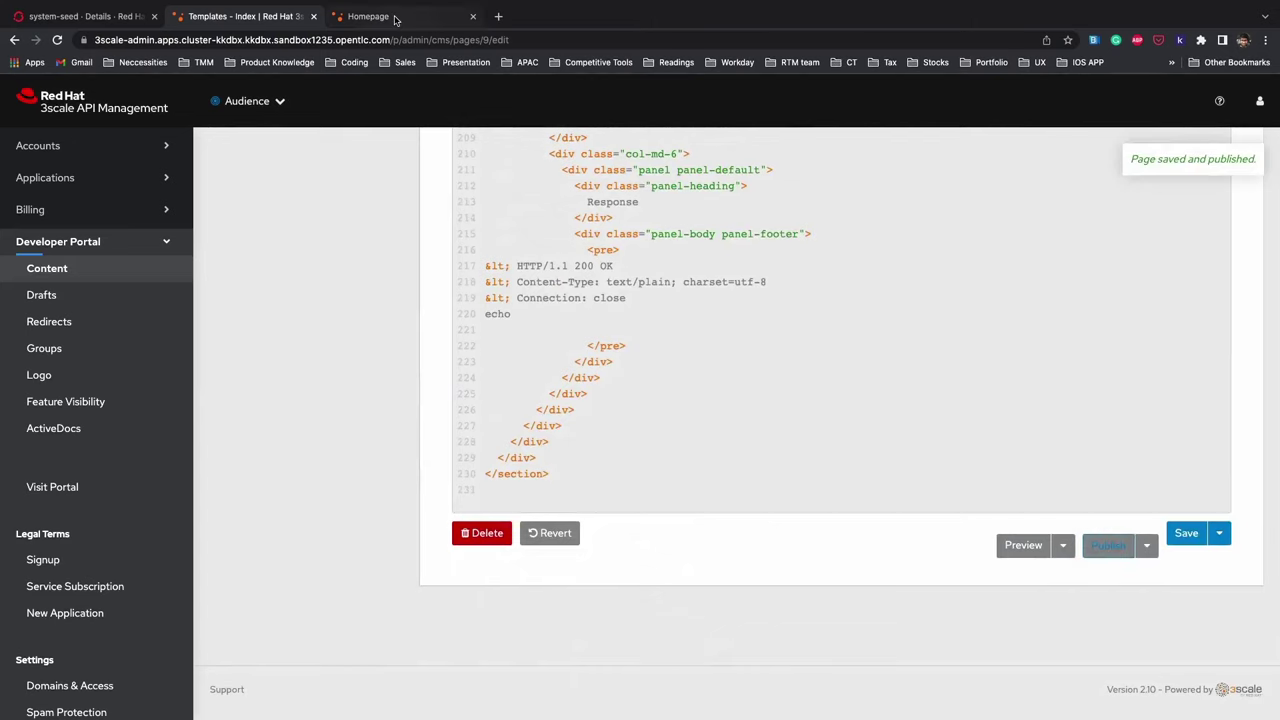
{"action": "left_click", "coordinate": [395, 18]}
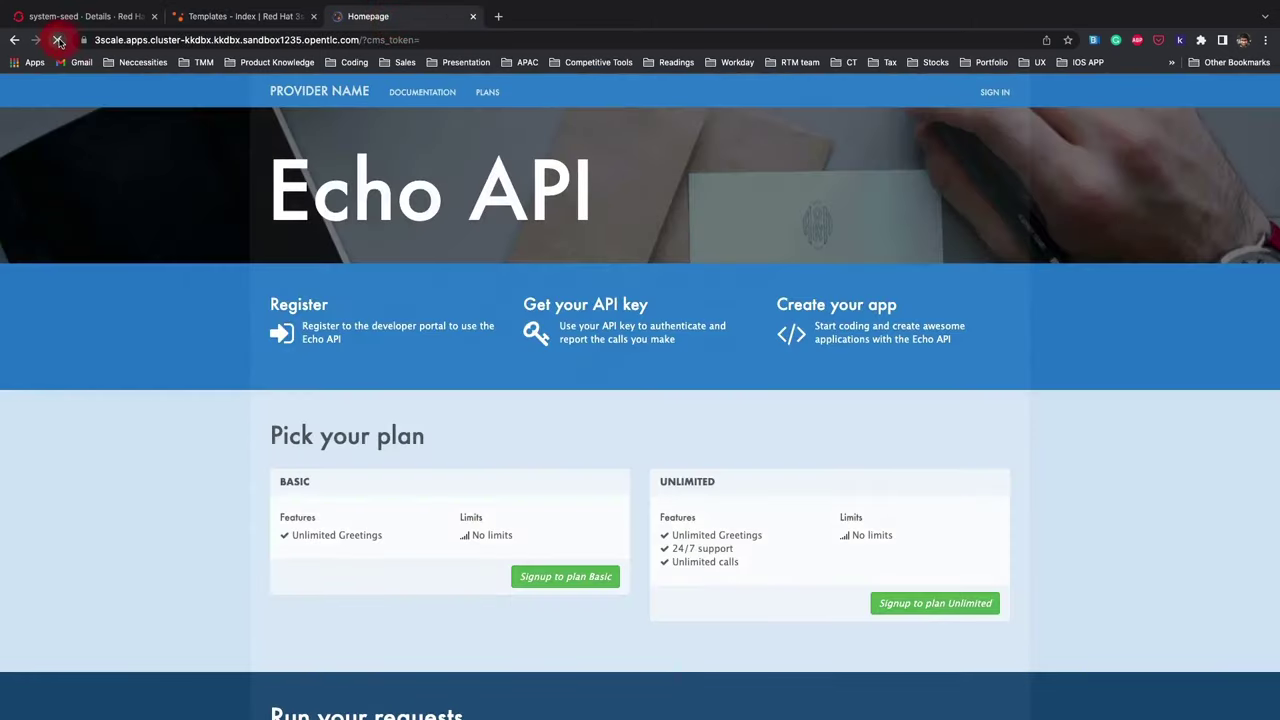
- Reload the developer portal homepage and confirm the 'Red Hat API' heading appears
{"action": "left_click", "coordinate": [58, 40]}
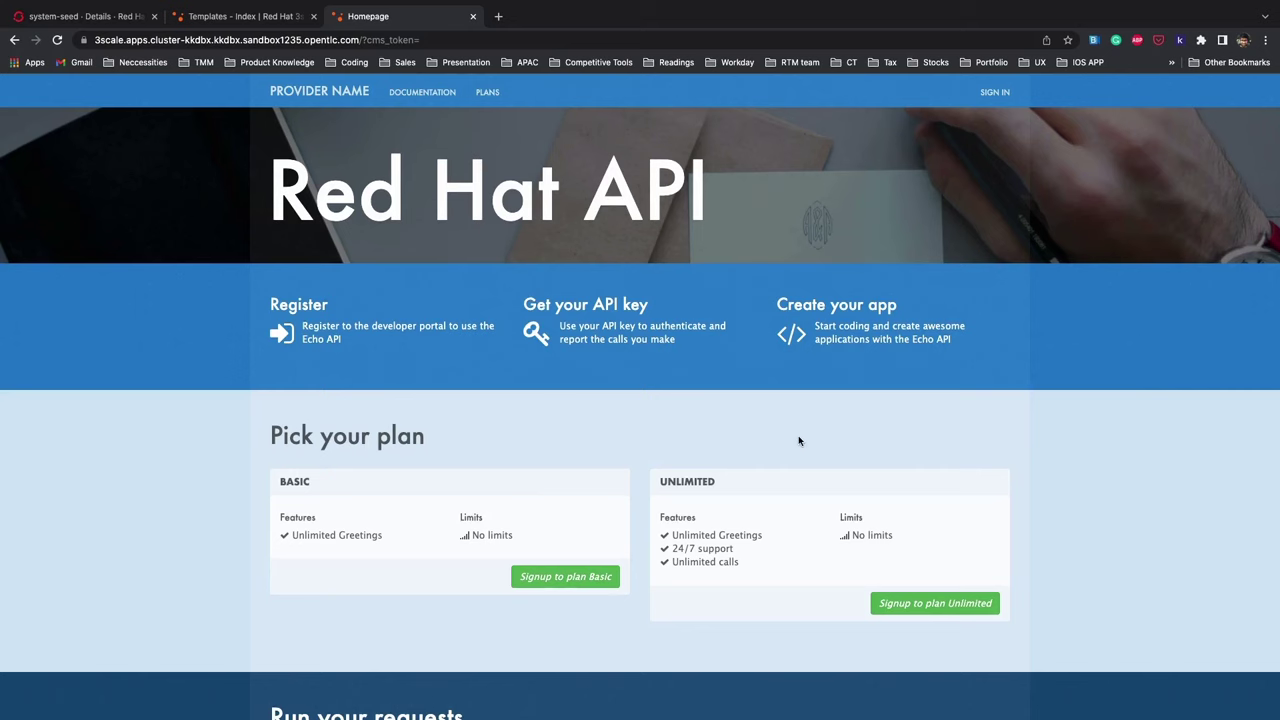
{"action": "scroll", "coordinate": [492, 458], "scroll_direction": "down", "scroll_amount": 5}
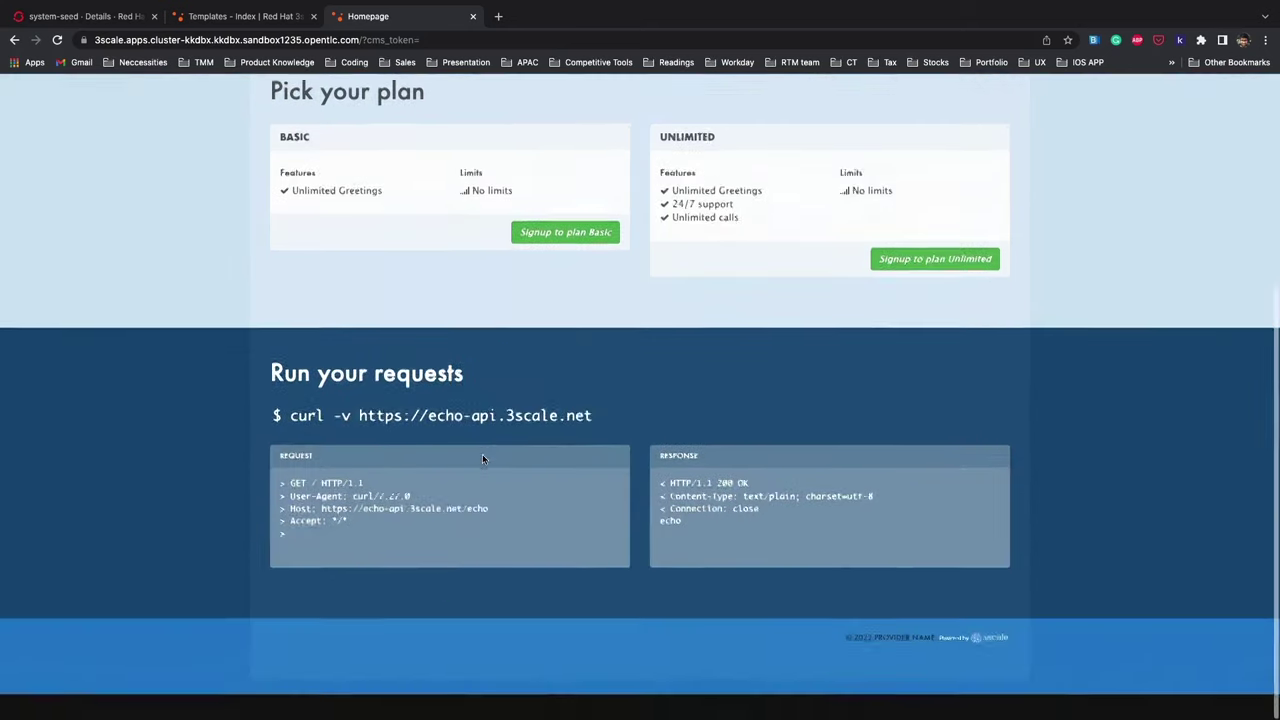